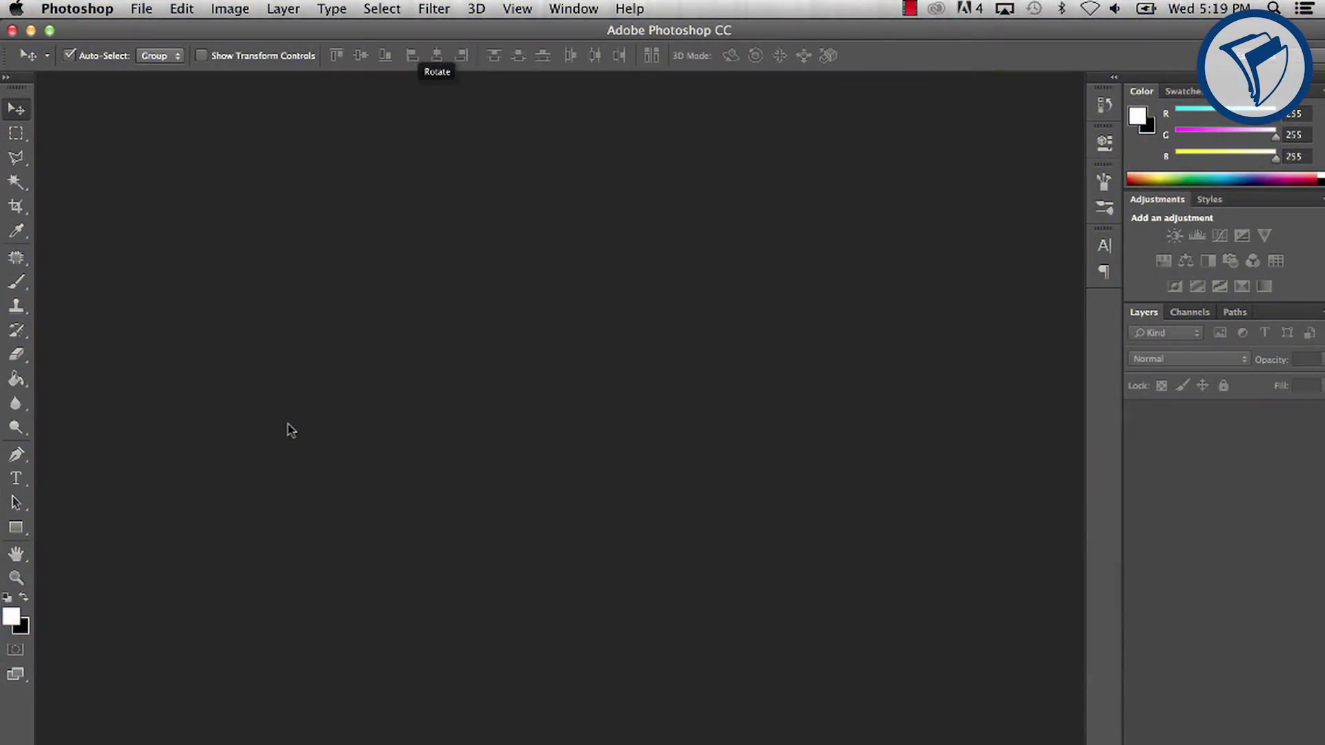
Step: Create a new 2300×1200 px document at 300 ppi
key("super+n")
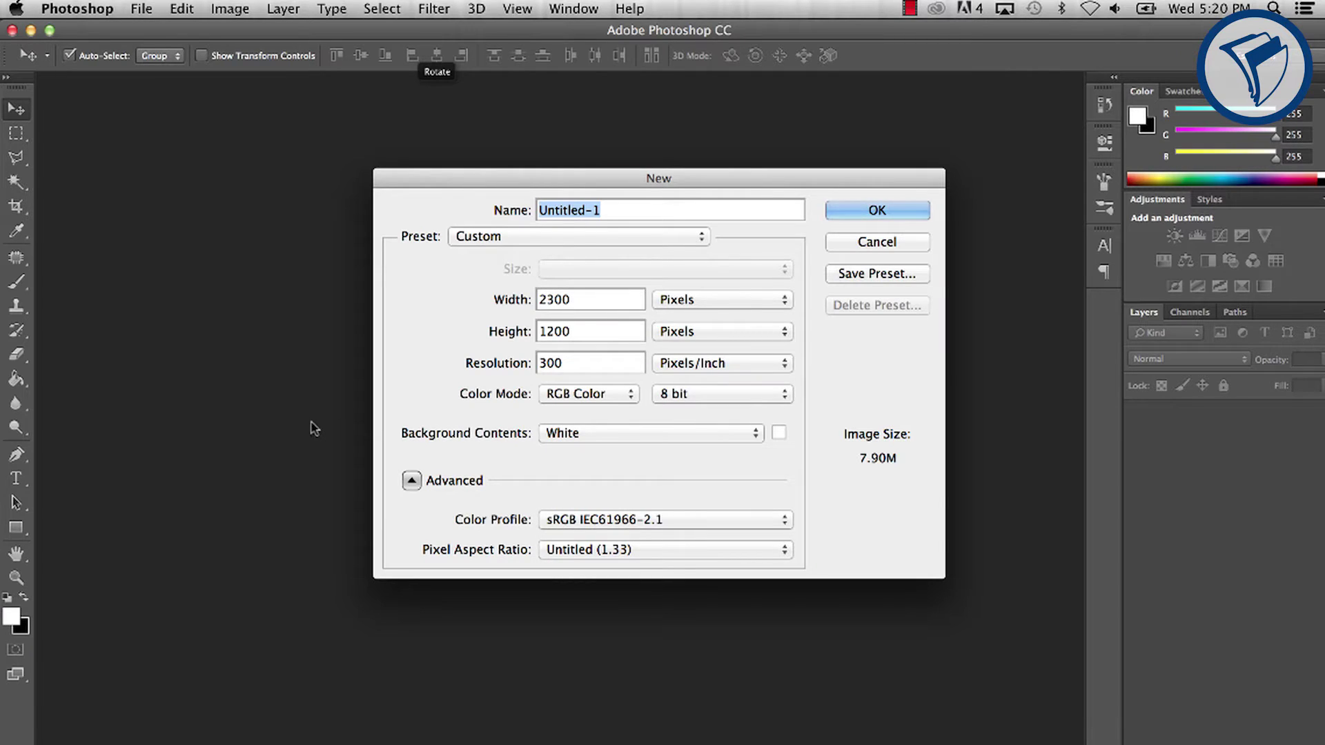
double_click(579, 298)
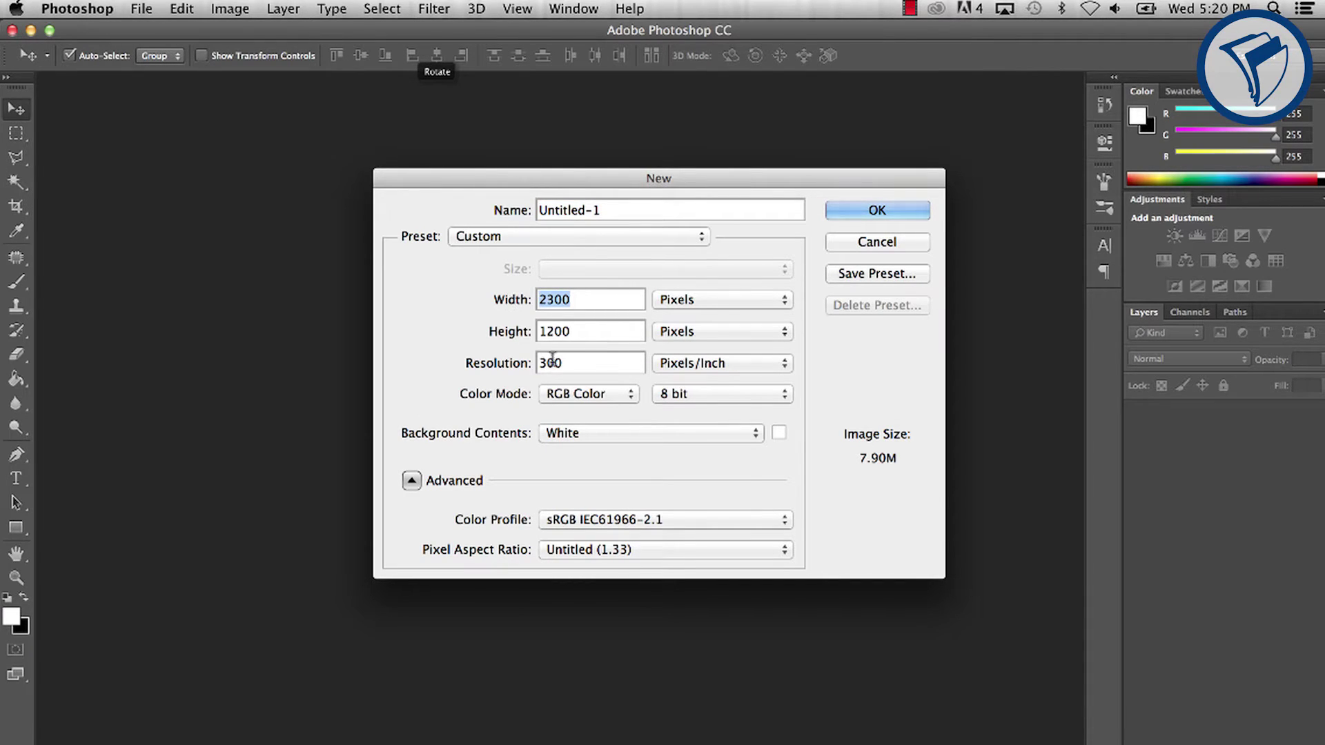
double_click(589, 332)
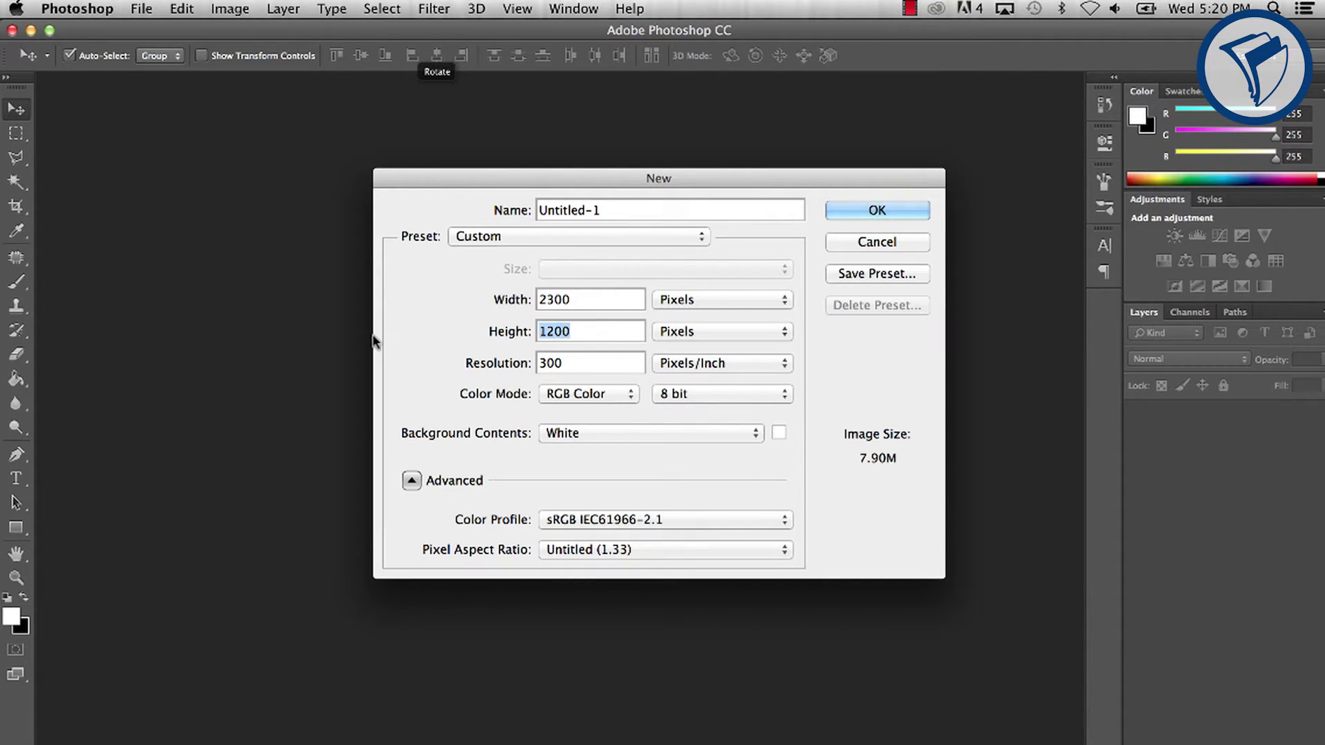
left_click(882, 210)
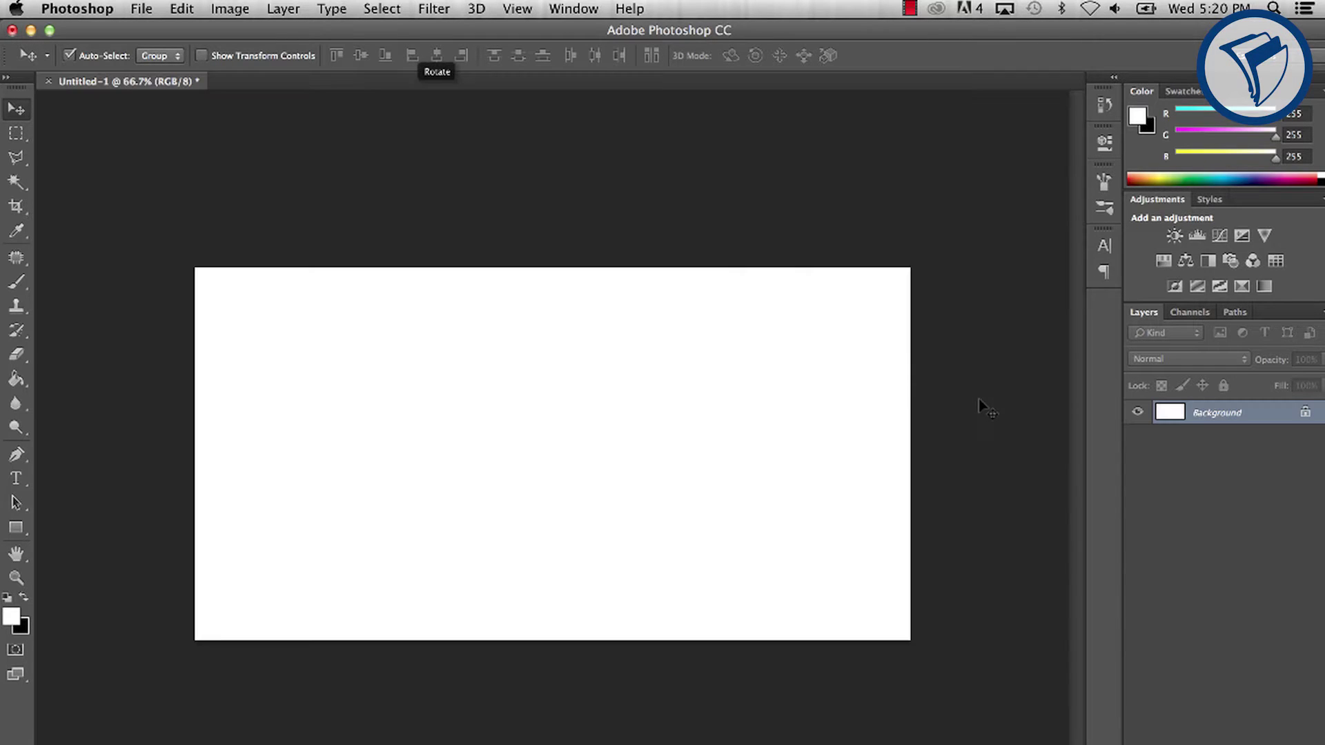
Step: Place the paper texture image and scale it to about 20% to cover the whole canvas
left_click_drag(980, 400, 639, 452)
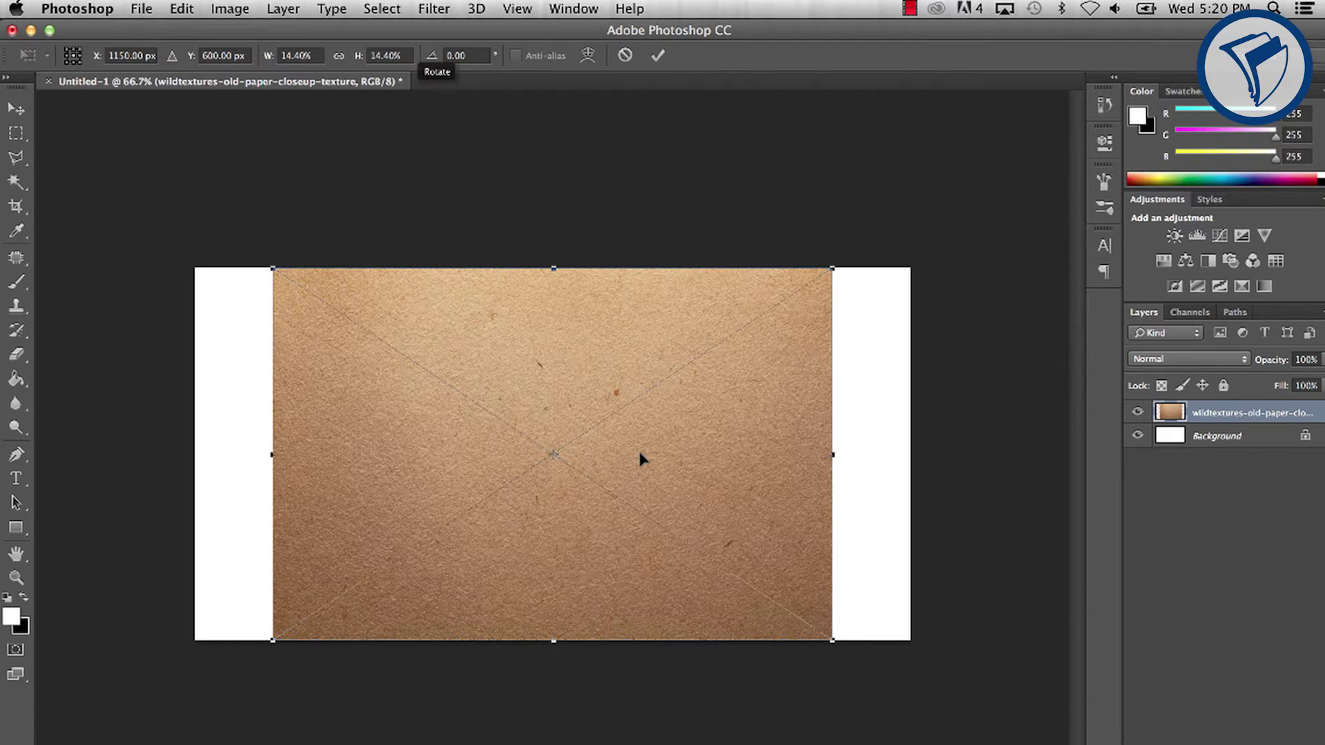
left_click_drag(274, 271, 118, 167)
left_click_drag(346, 330, 448, 378)
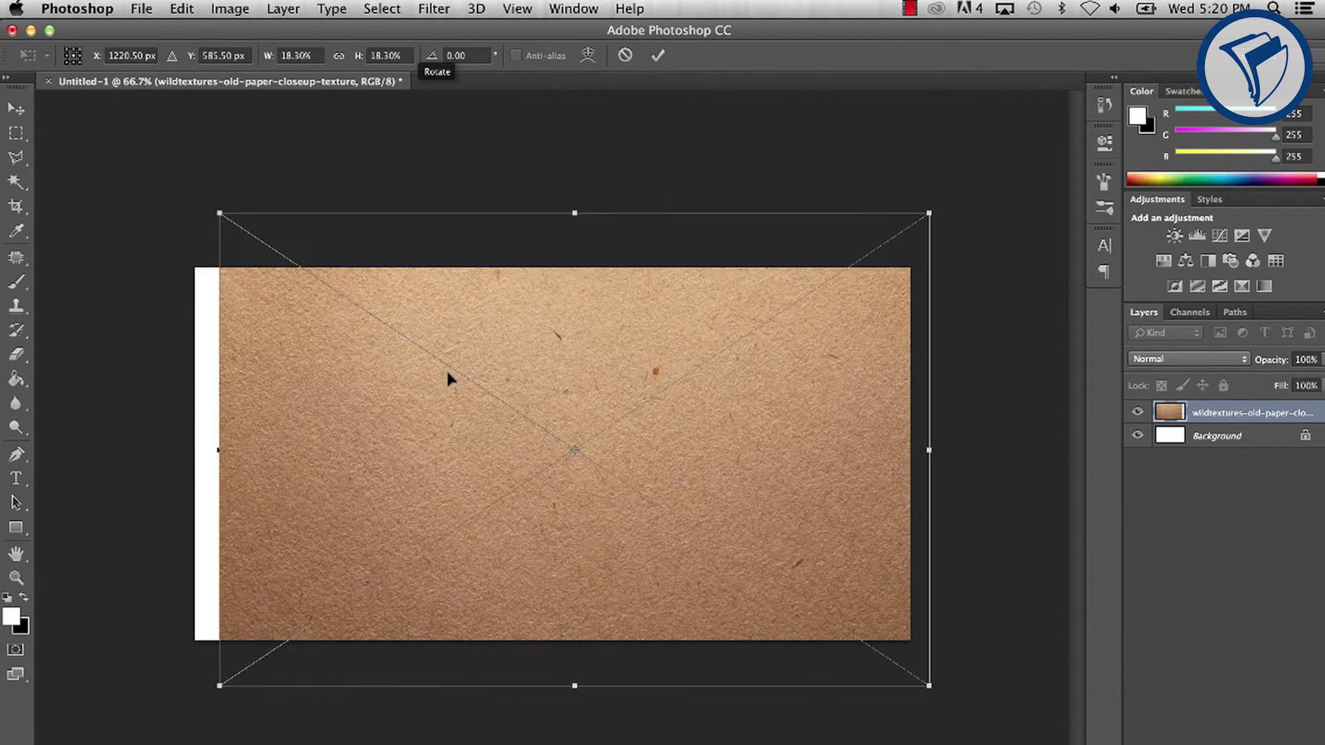
left_click_drag(214, 206, 154, 168)
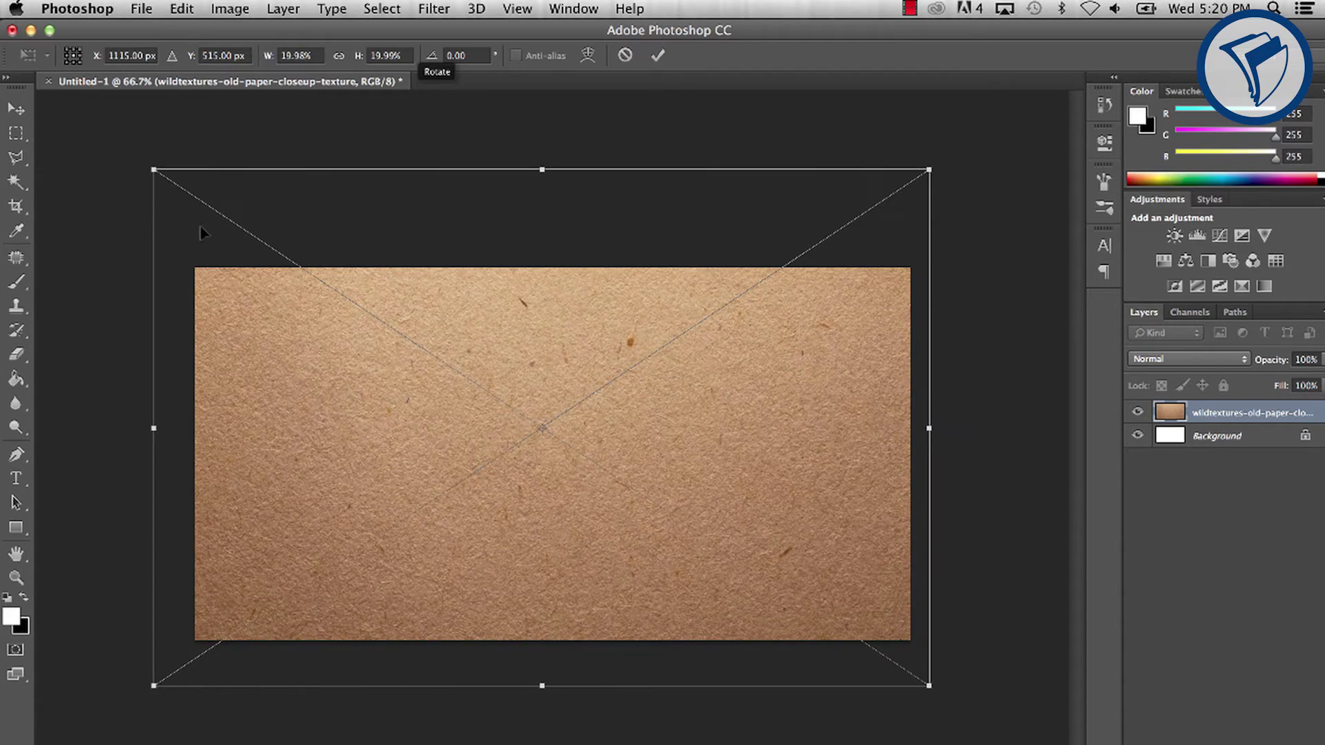
left_click_drag(481, 338, 492, 382)
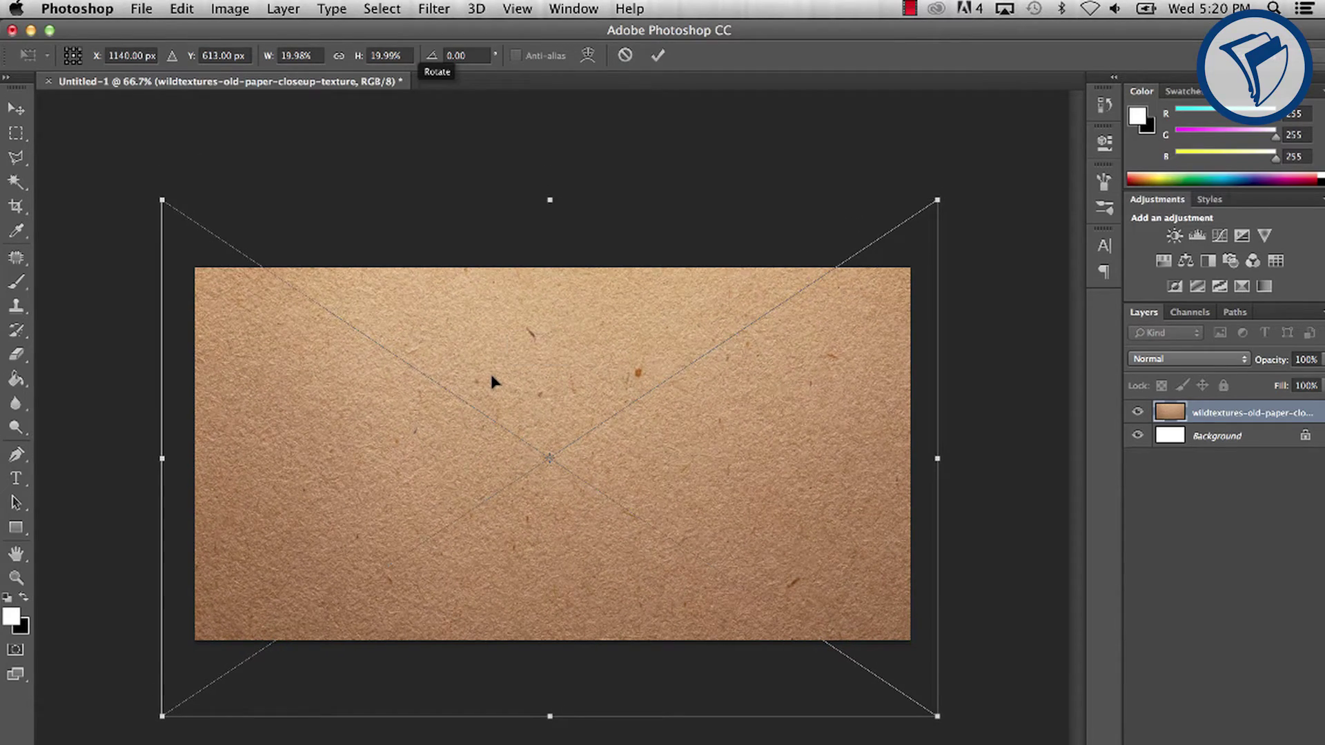
key("Return")
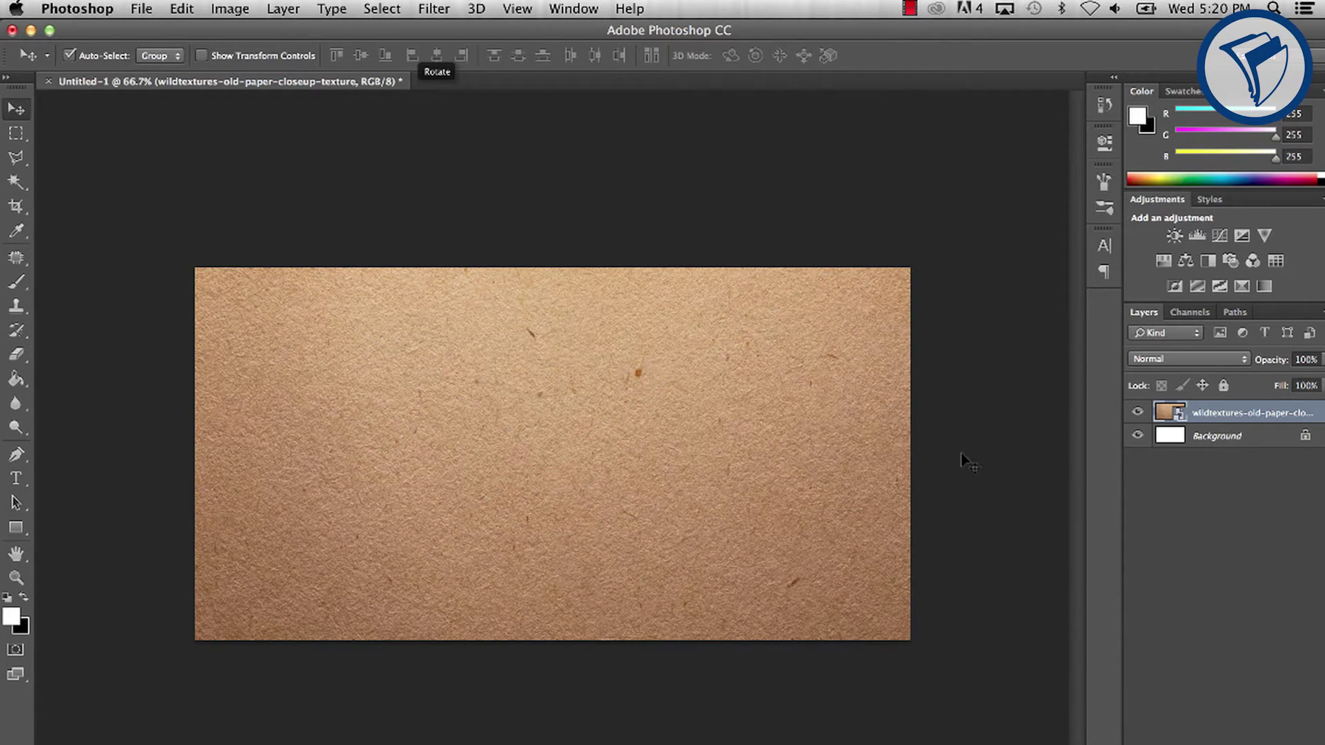
Step: Apply Filter > Render > Lighting Effects to the paper, keeping the Spot light type
left_click(434, 8)
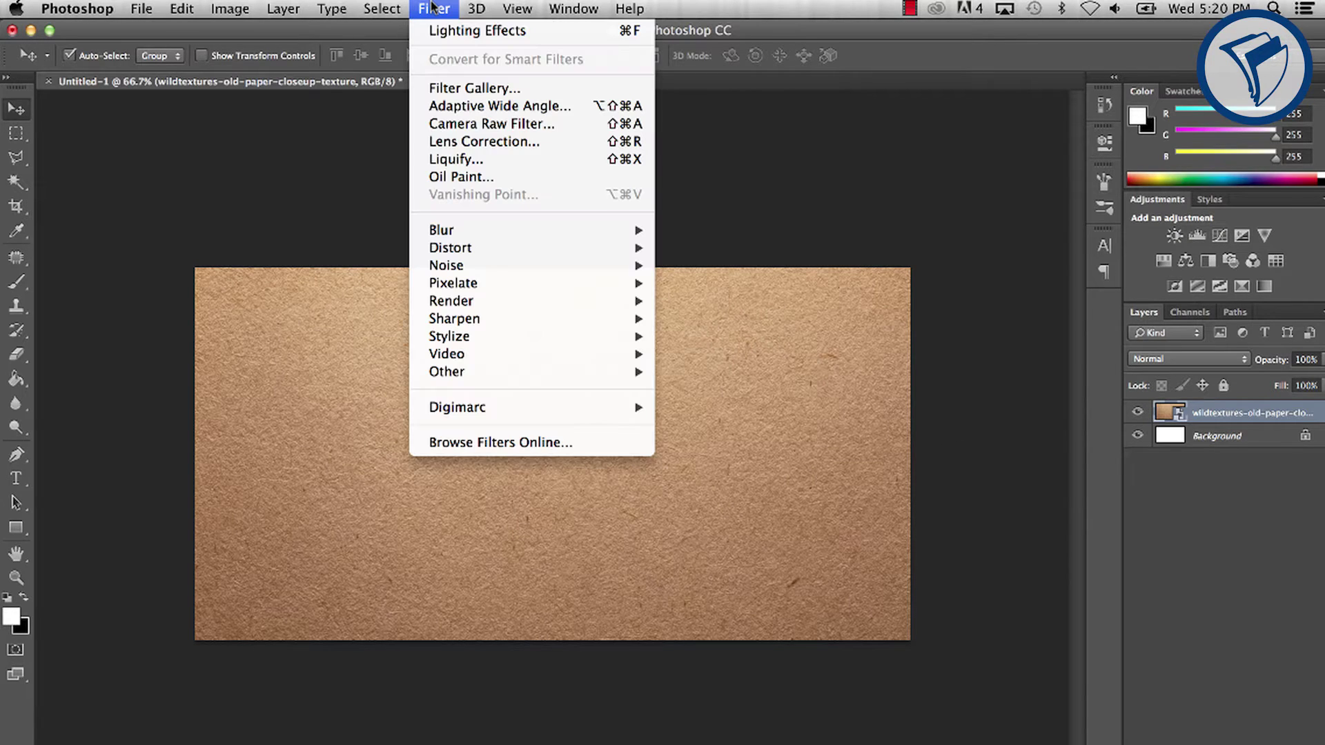
mouse_move(508, 310)
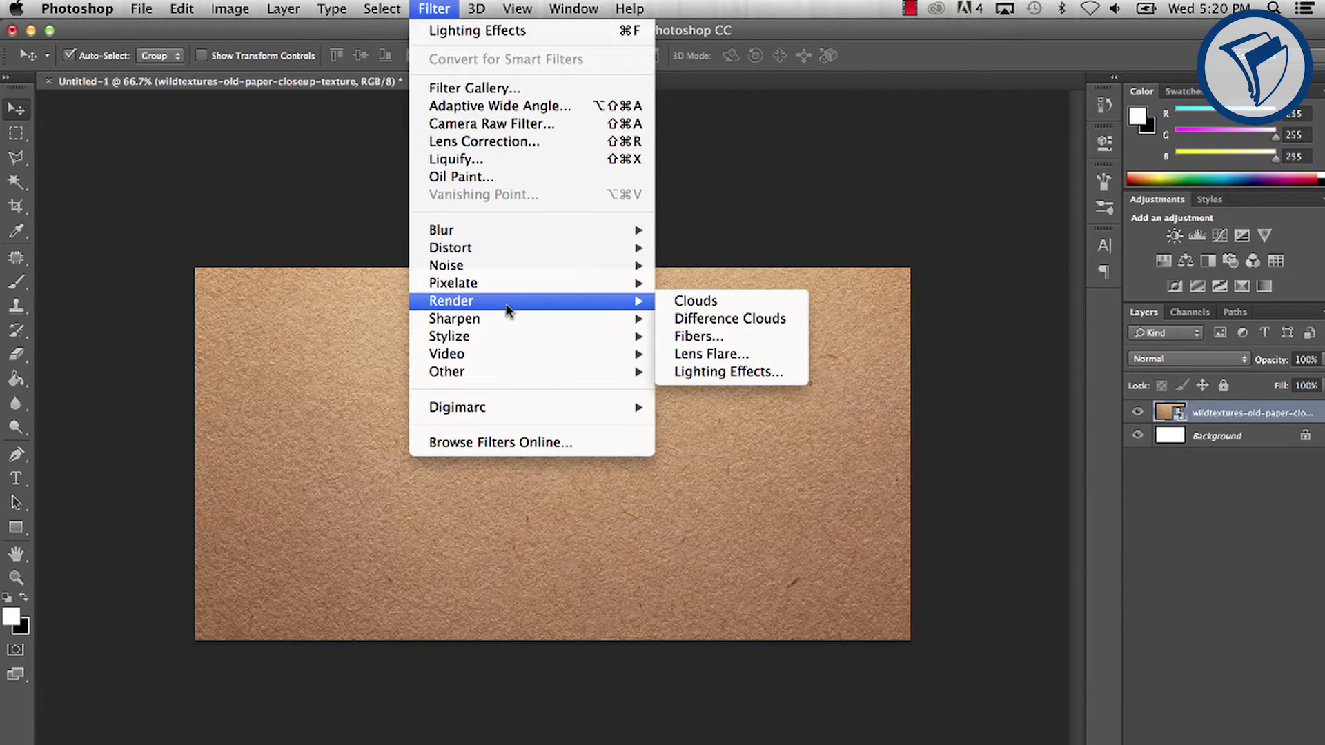
left_click(694, 373)
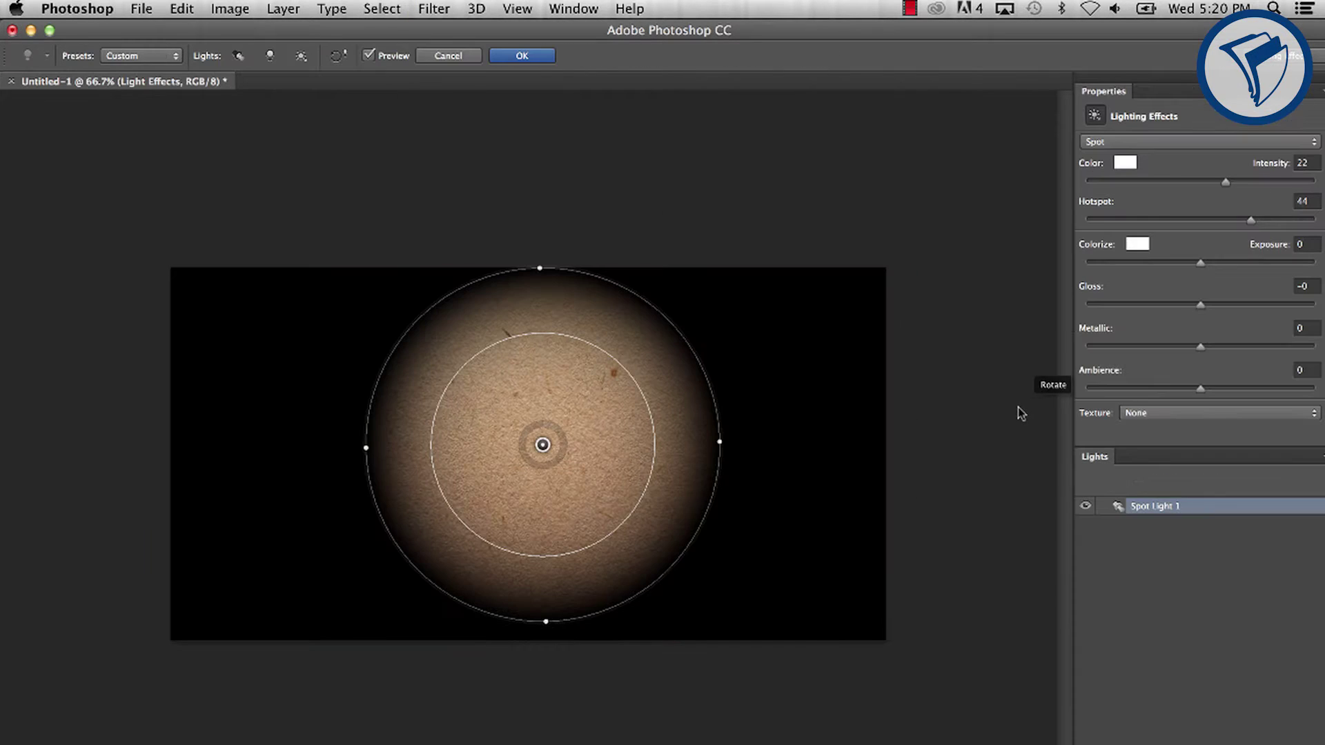
left_click(1109, 142)
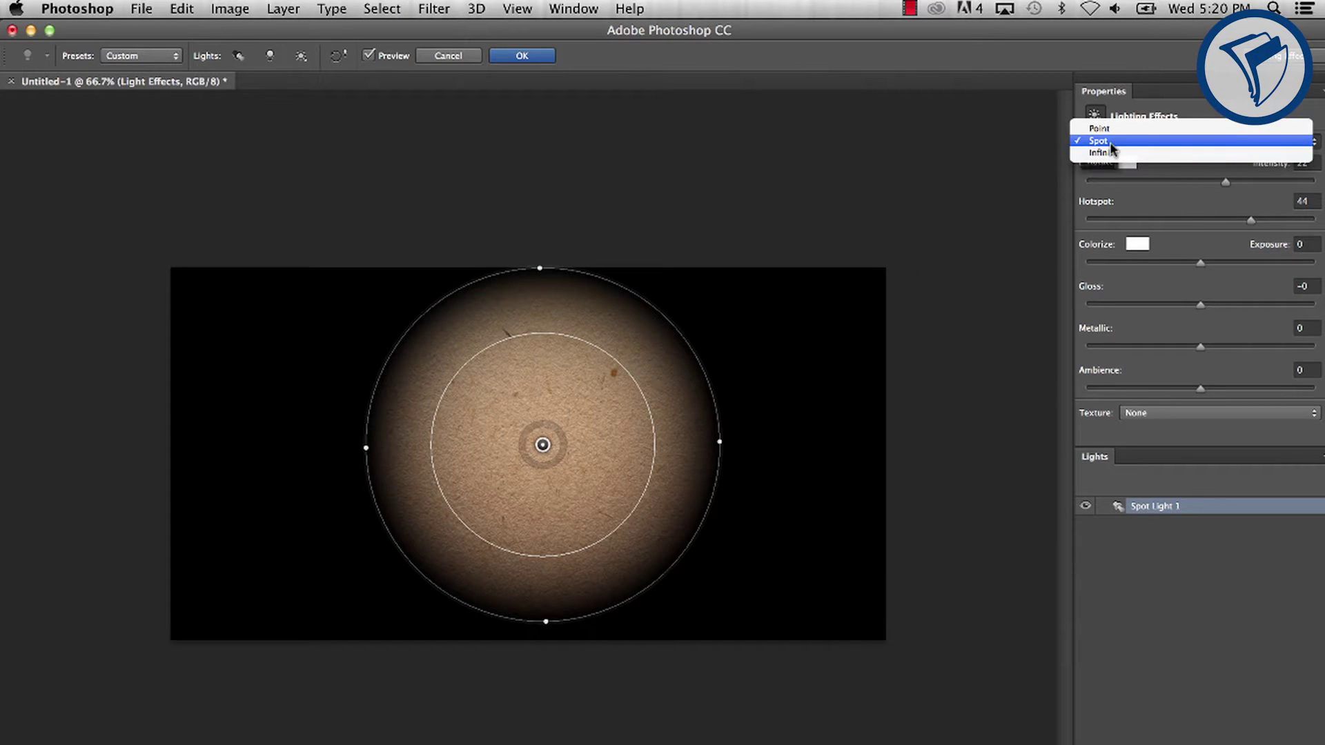
left_click(1110, 142)
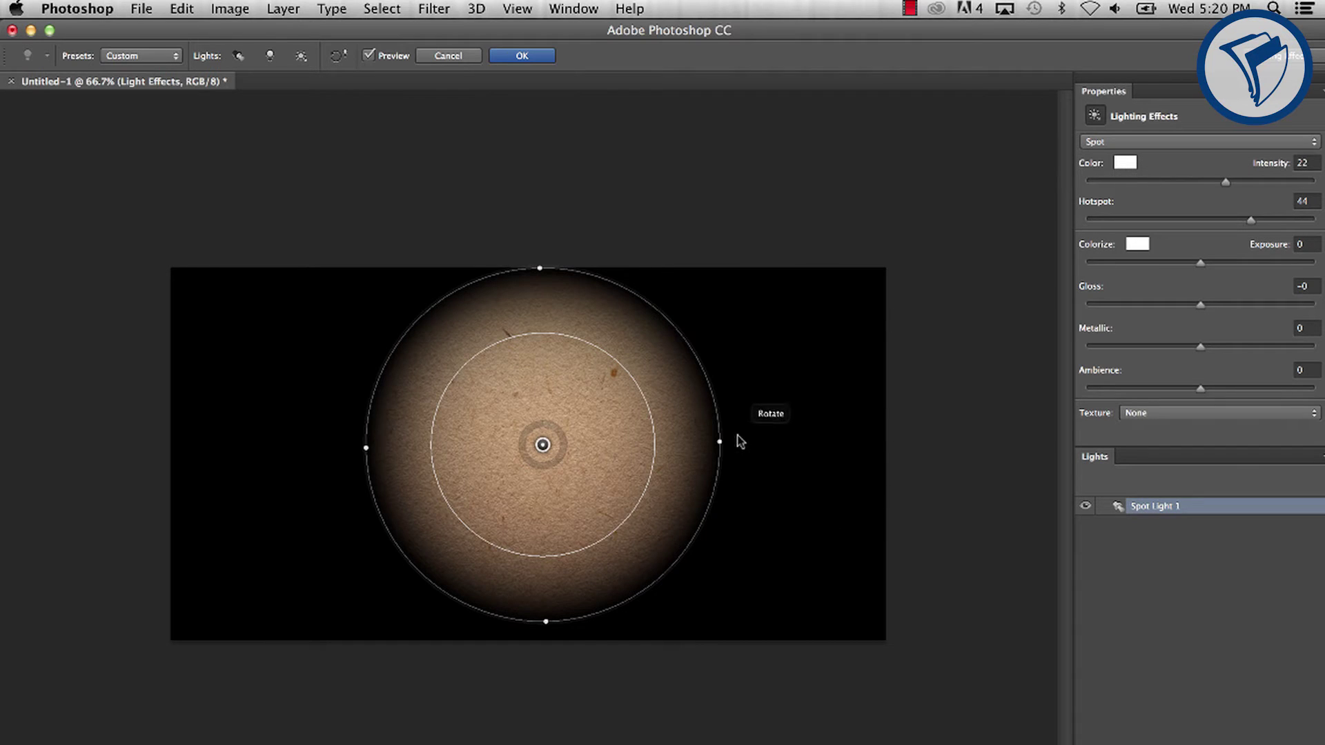
Step: Enlarge, rotate and move the spot light so it centres above the paper's top
left_click_drag(720, 444, 885, 439)
left_click_drag(543, 445, 535, 287)
left_click_drag(397, 599, 985, 263)
scroll(540, 670, "down", 2)
left_click_drag(539, 671, 491, 645)
left_click_drag(831, 376, 915, 366)
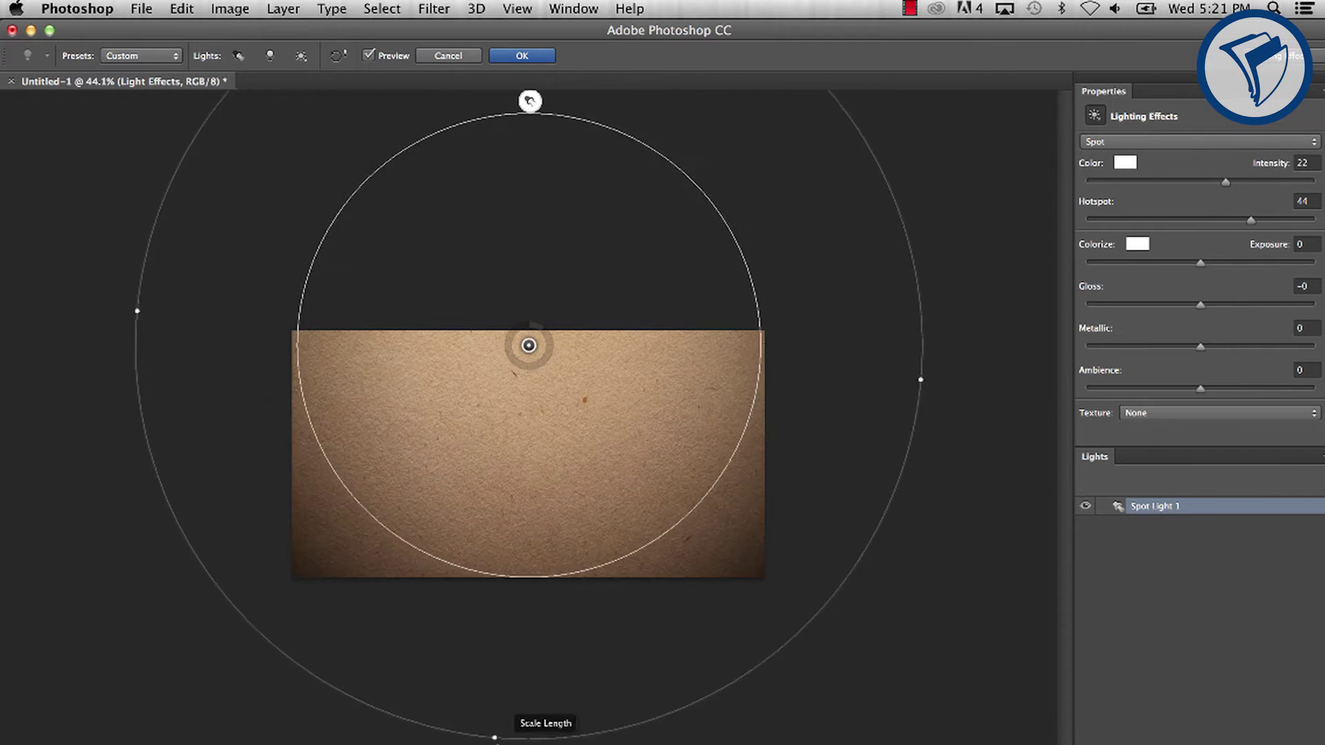
left_click_drag(529, 345, 549, 311)
left_click_drag(538, 733, 701, 701)
mouse_move(544, 308)
left_mouse_down()
mouse_move(539, 266)
mouse_move(533, 310)
left_mouse_up()
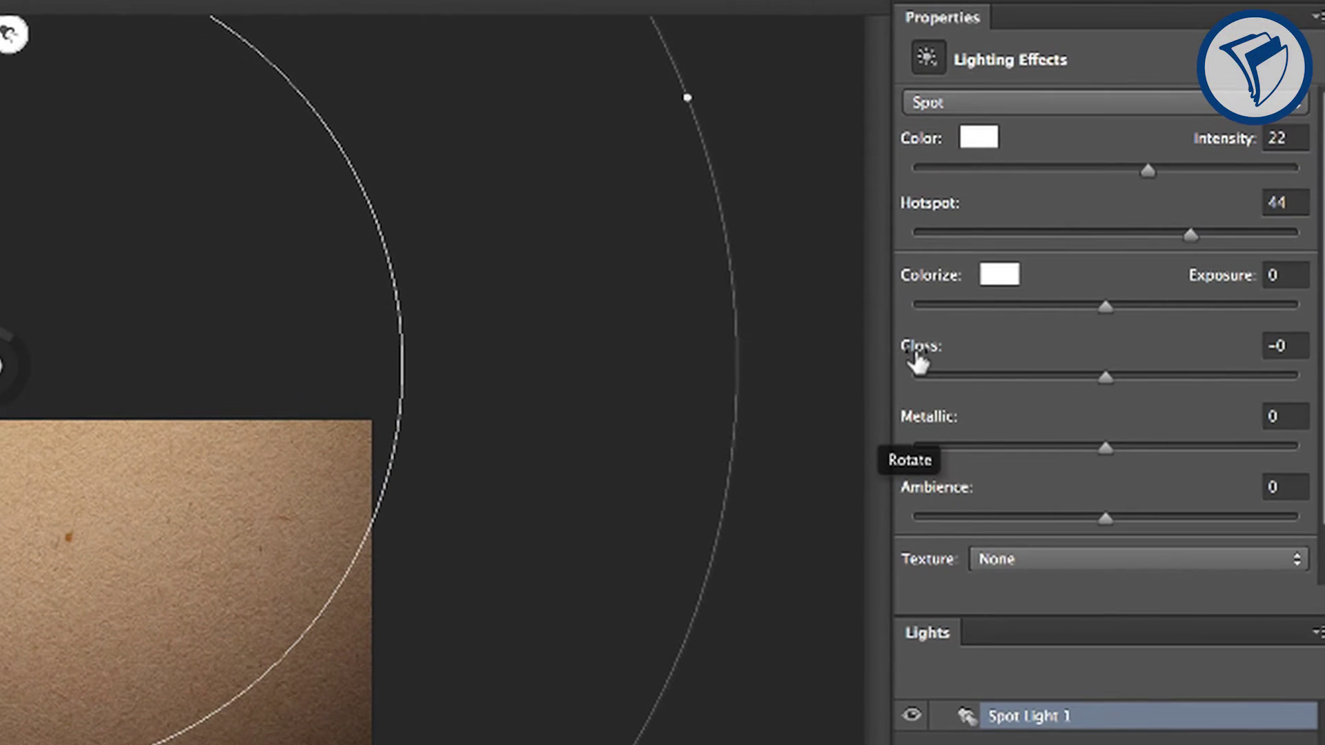
Step: Set Gloss to -100 and the texture channel to Red, then apply the lighting
left_click_drag(1105, 378, 839, 380)
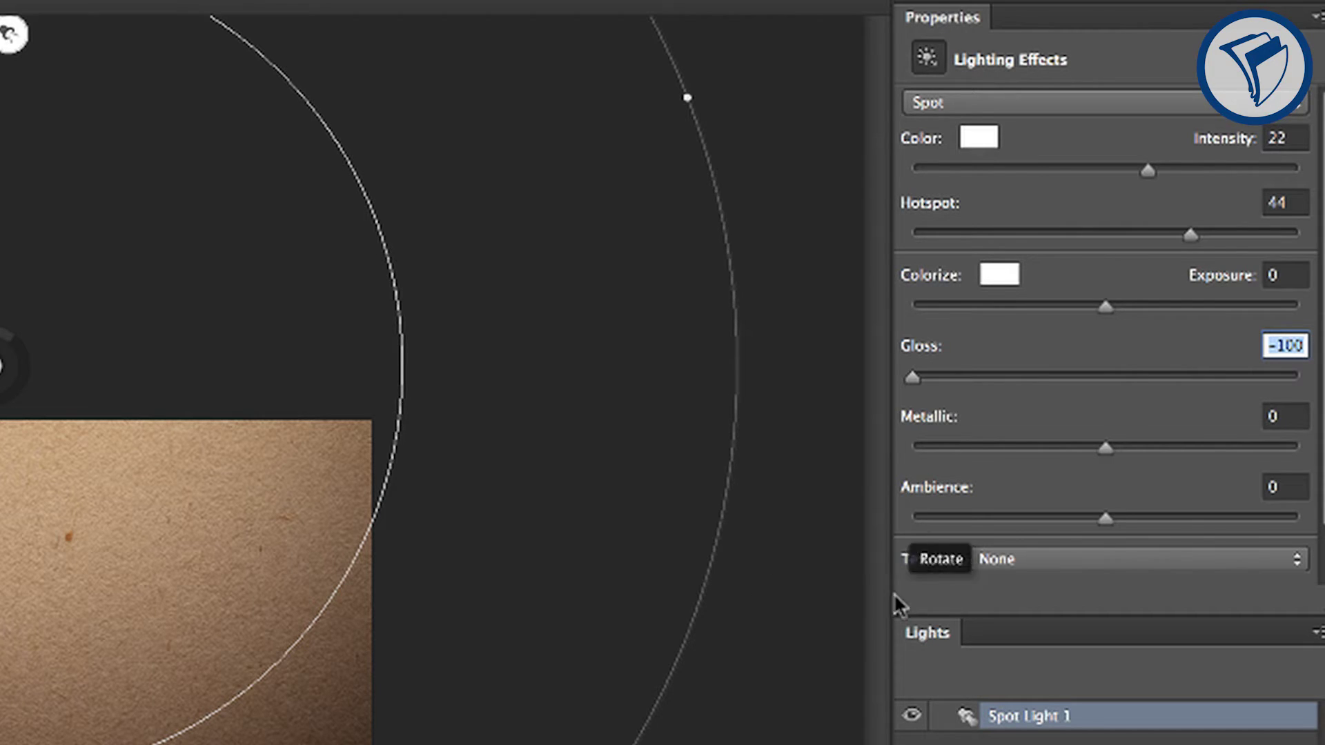
left_click(996, 562)
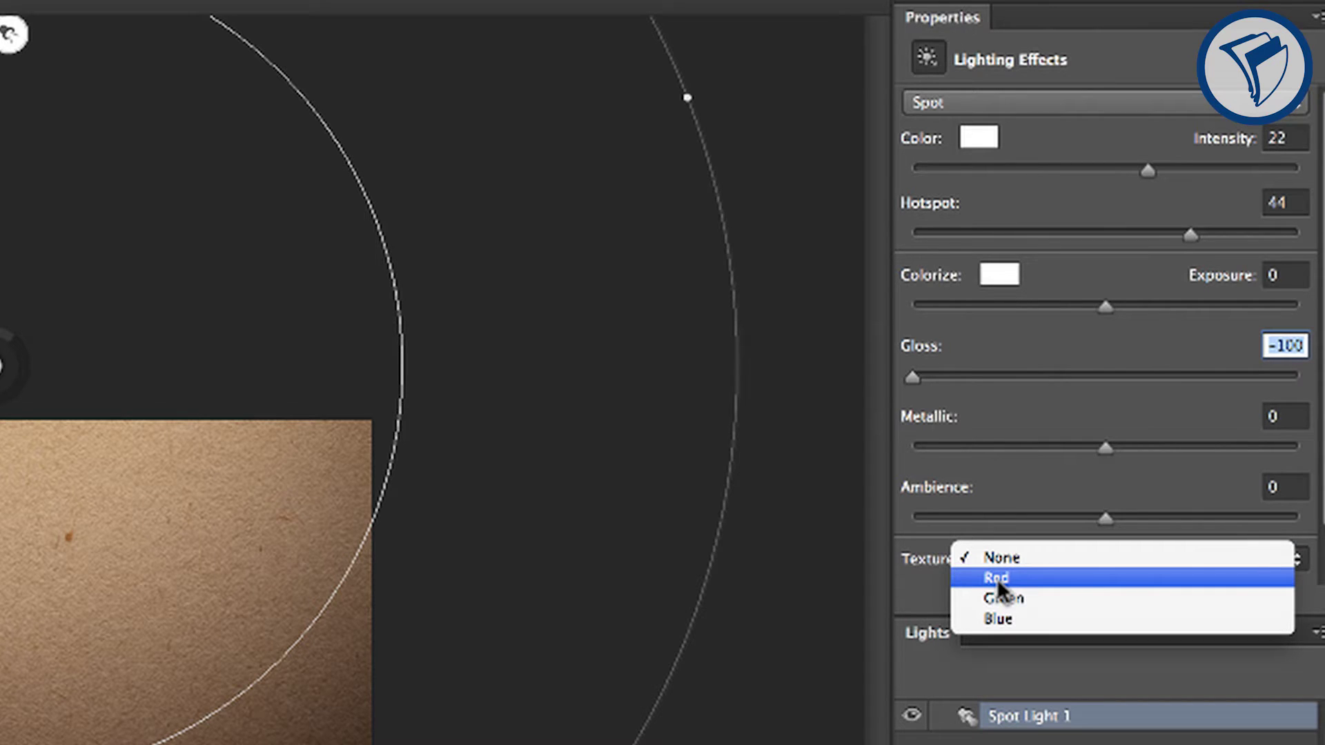
left_click(996, 579)
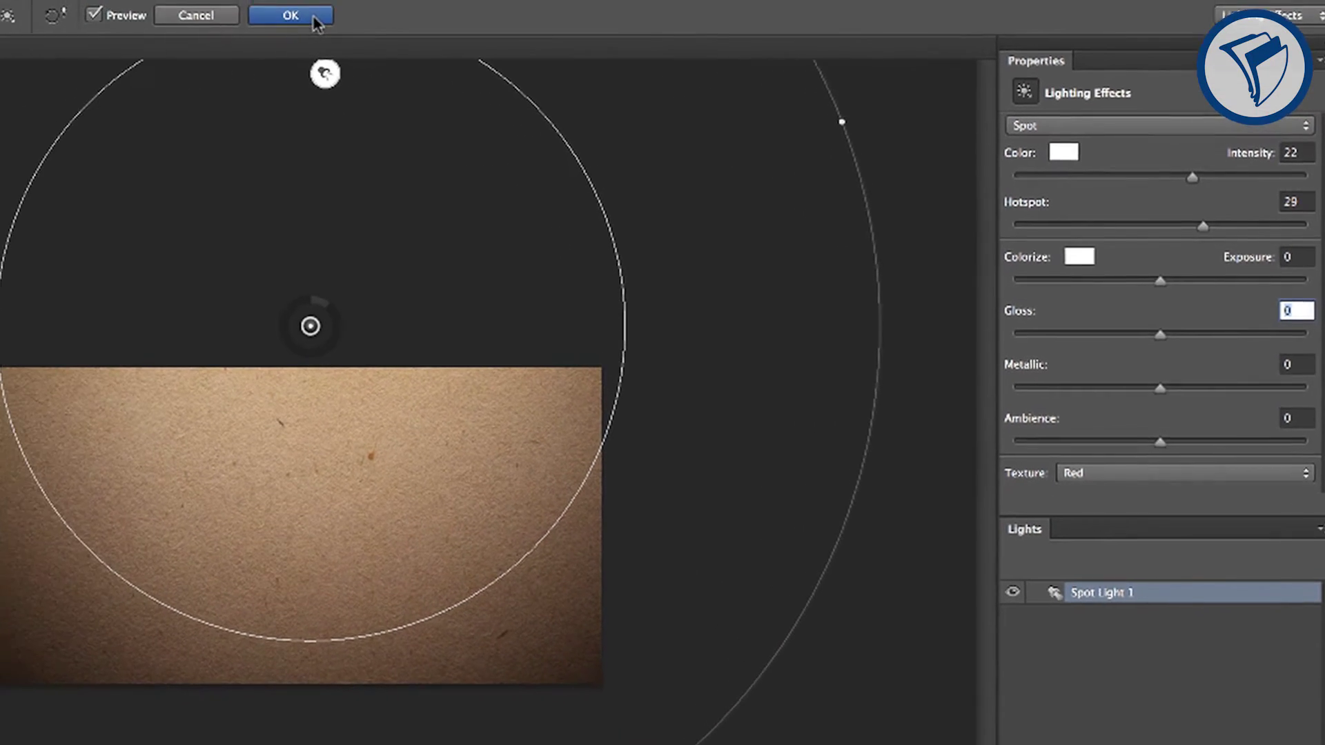
left_click(313, 18)
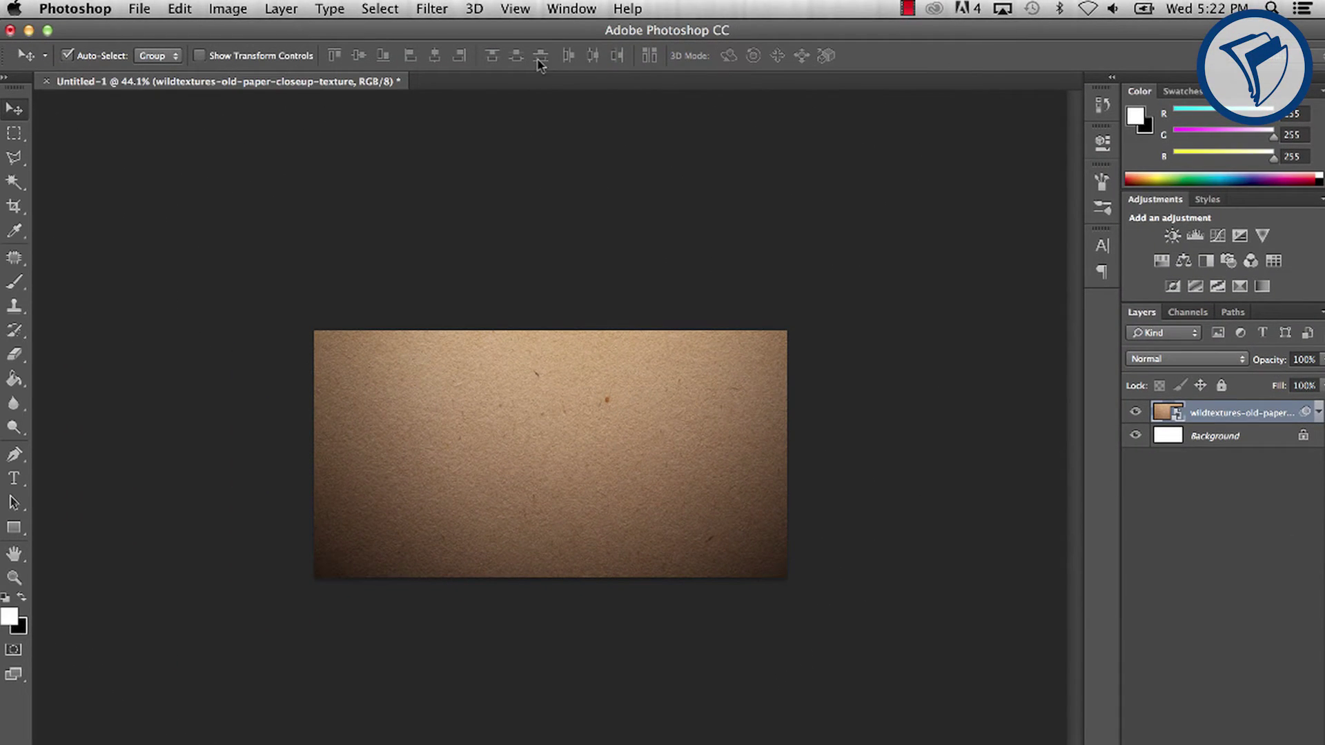
Step: Type 'Letterpress' as a new text layer on the paper
scroll(627, 366, "up", 5)
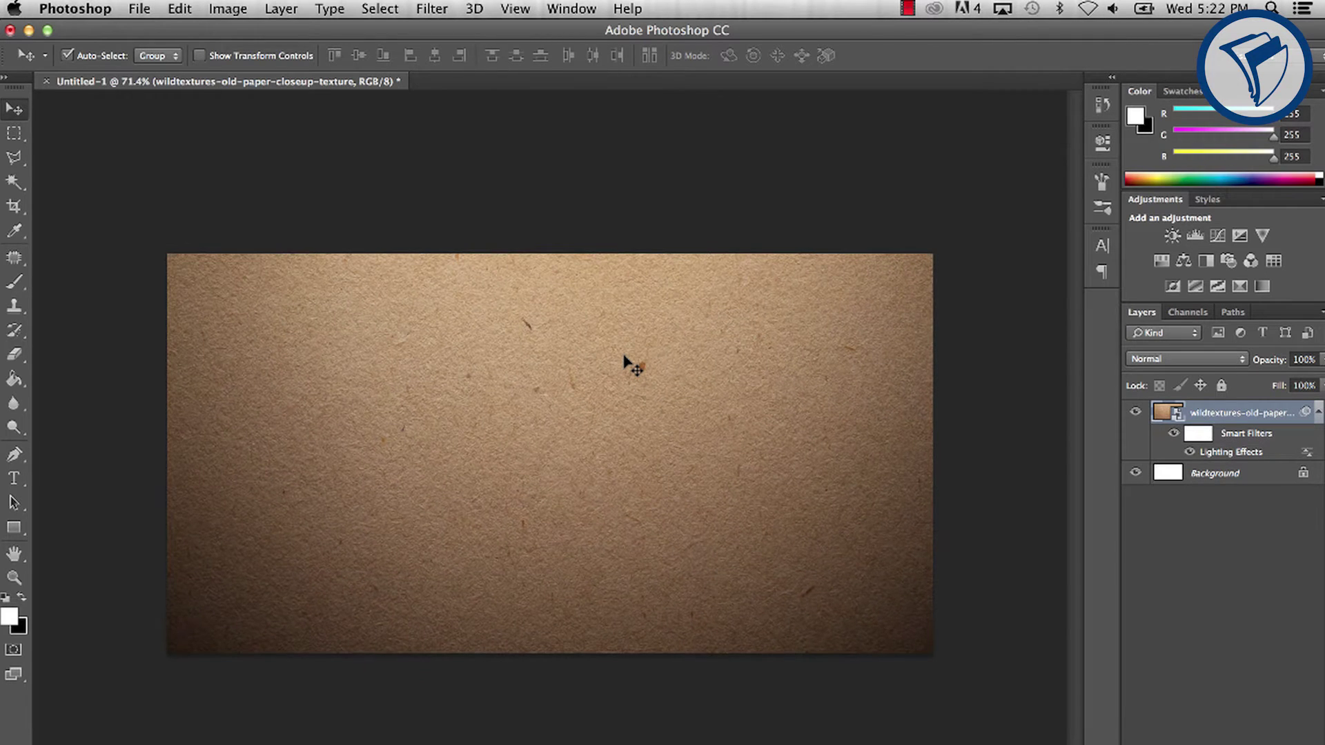
left_click(15, 478)
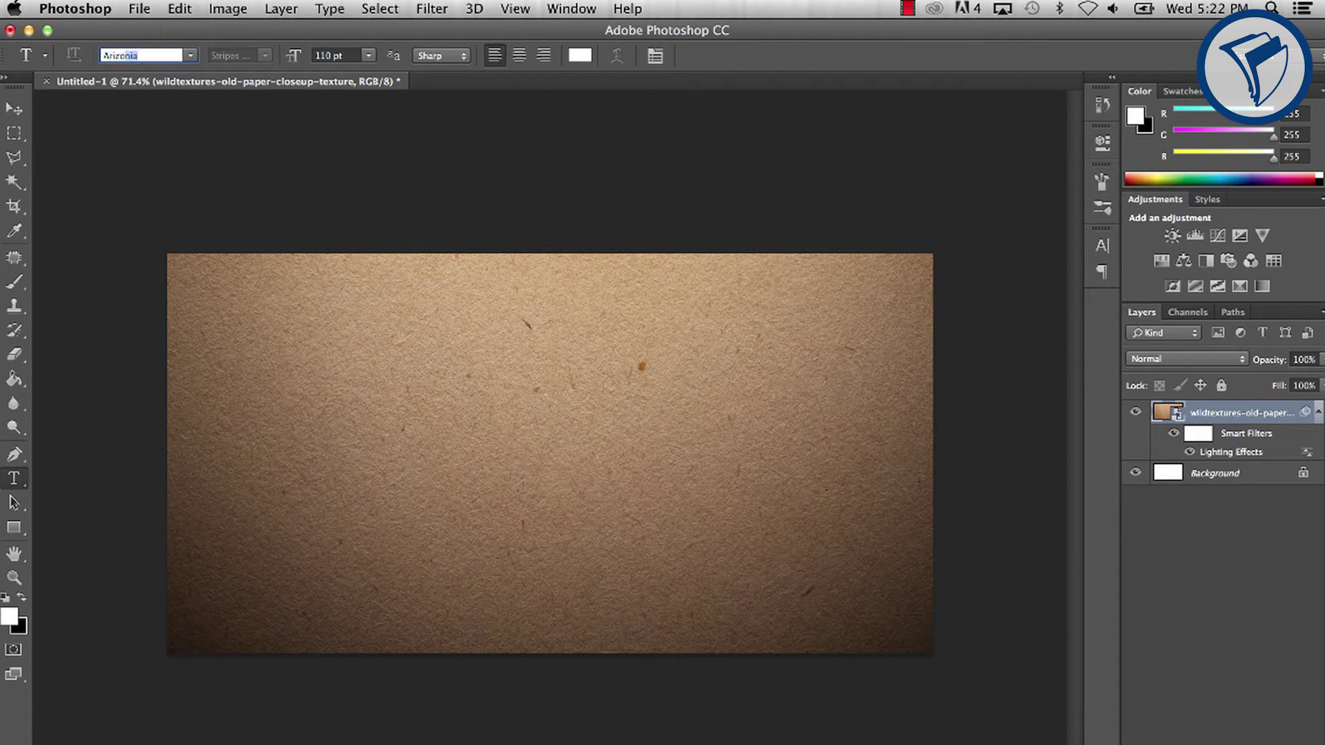
left_click(423, 379)
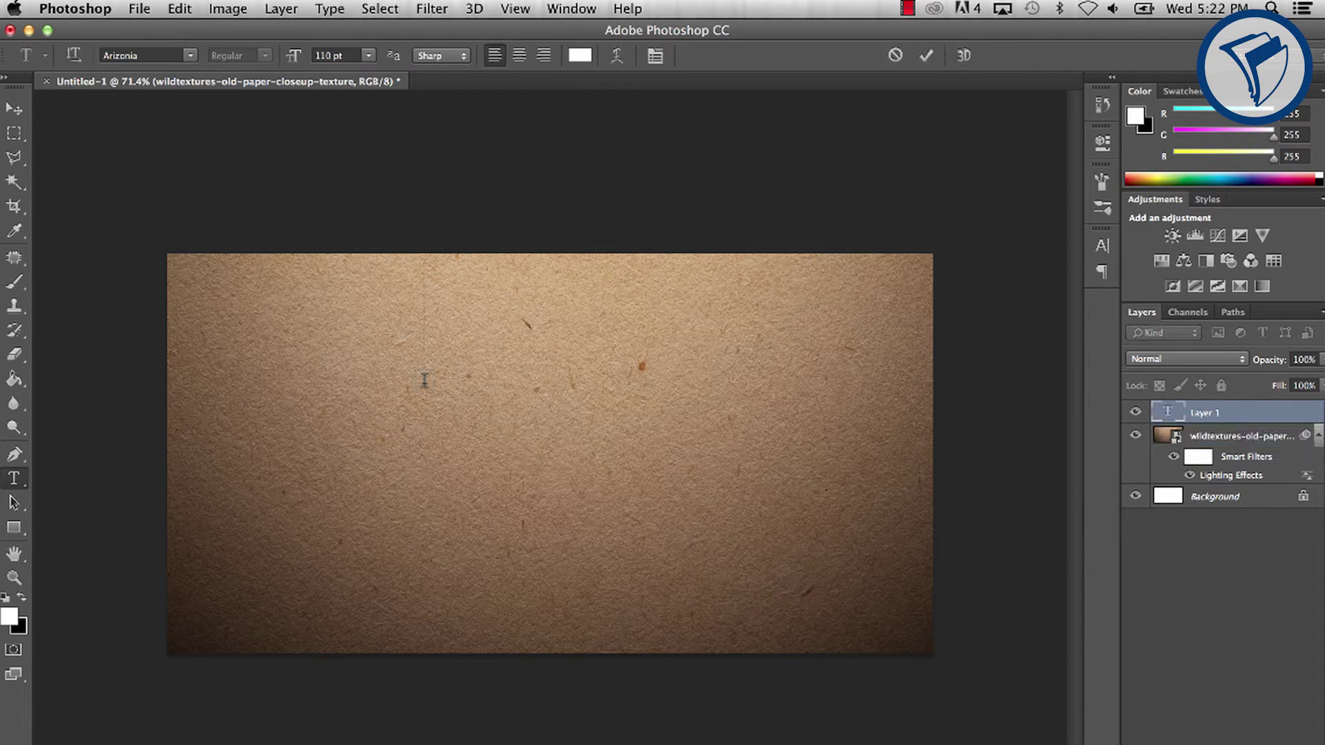
type("Letterpre")
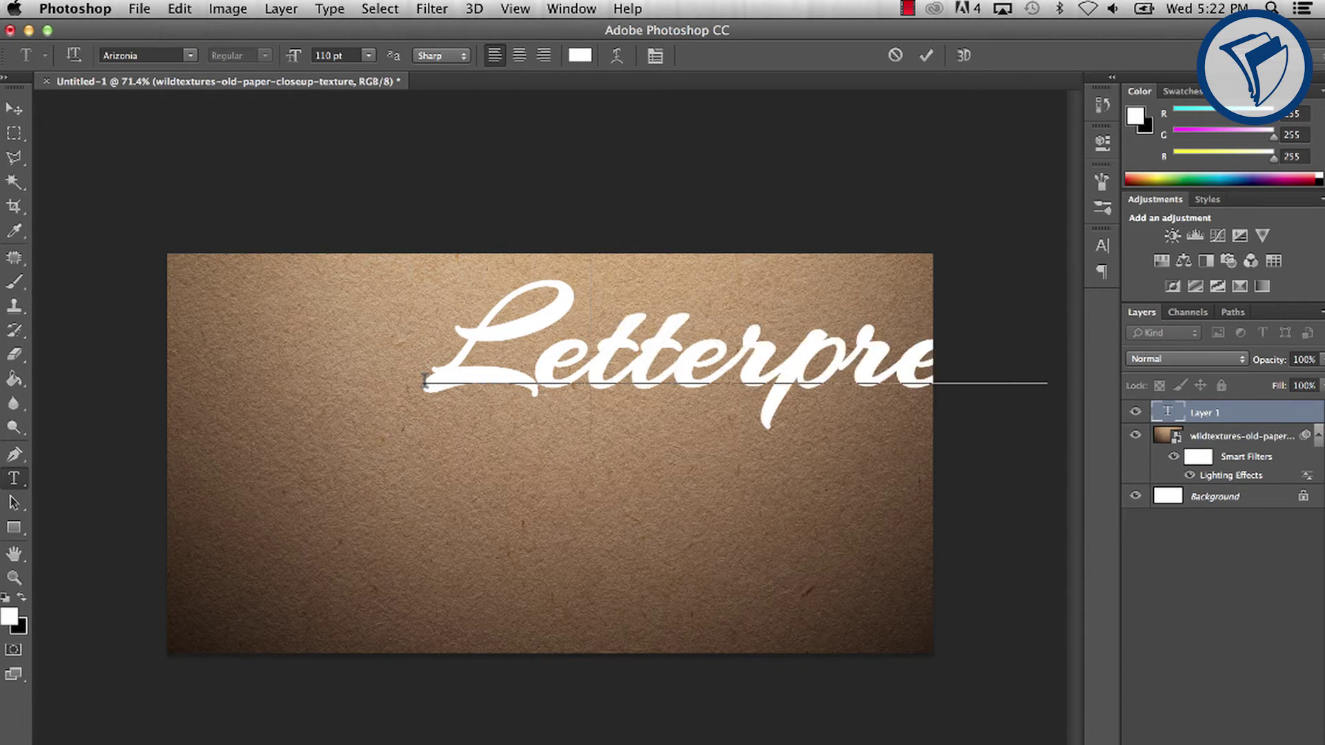
Step: Colour the Letterpress text brown #846a4f and commit the layer
key("super+a")
left_click(14, 615)
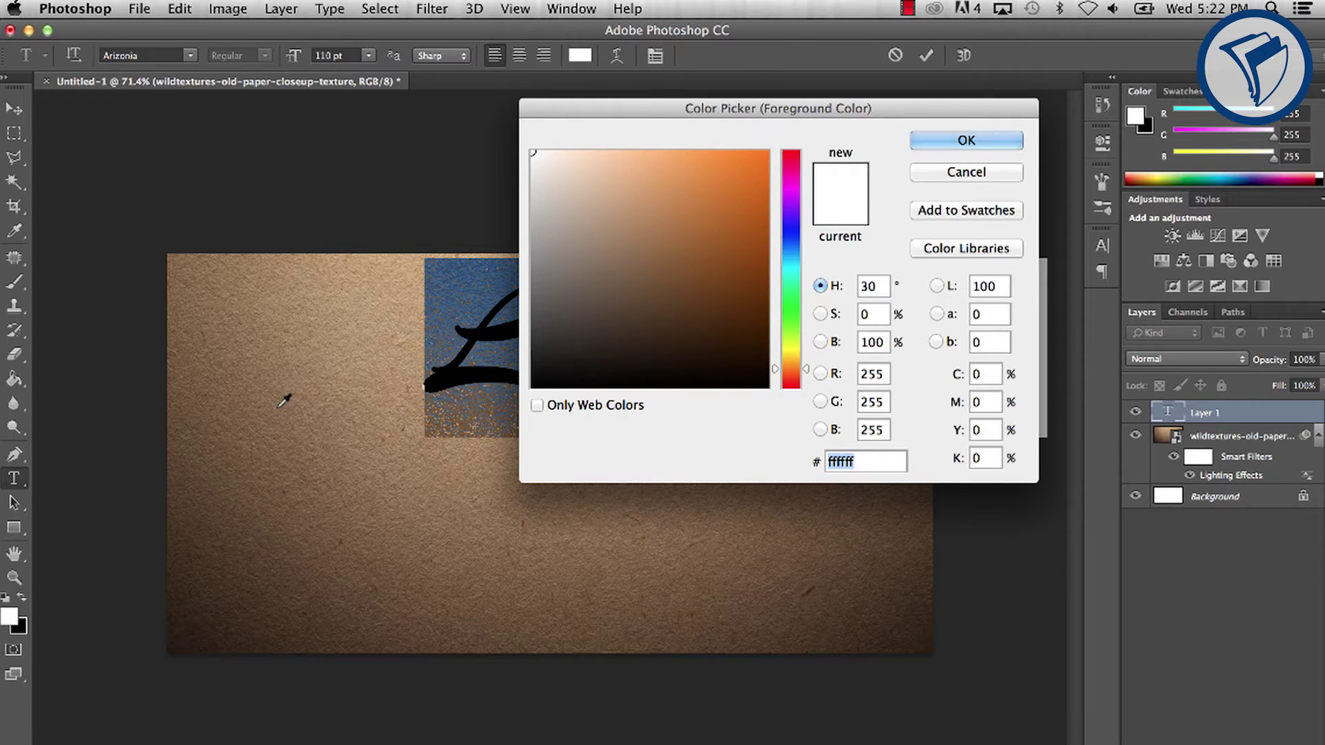
left_click_drag(608, 243, 627, 266)
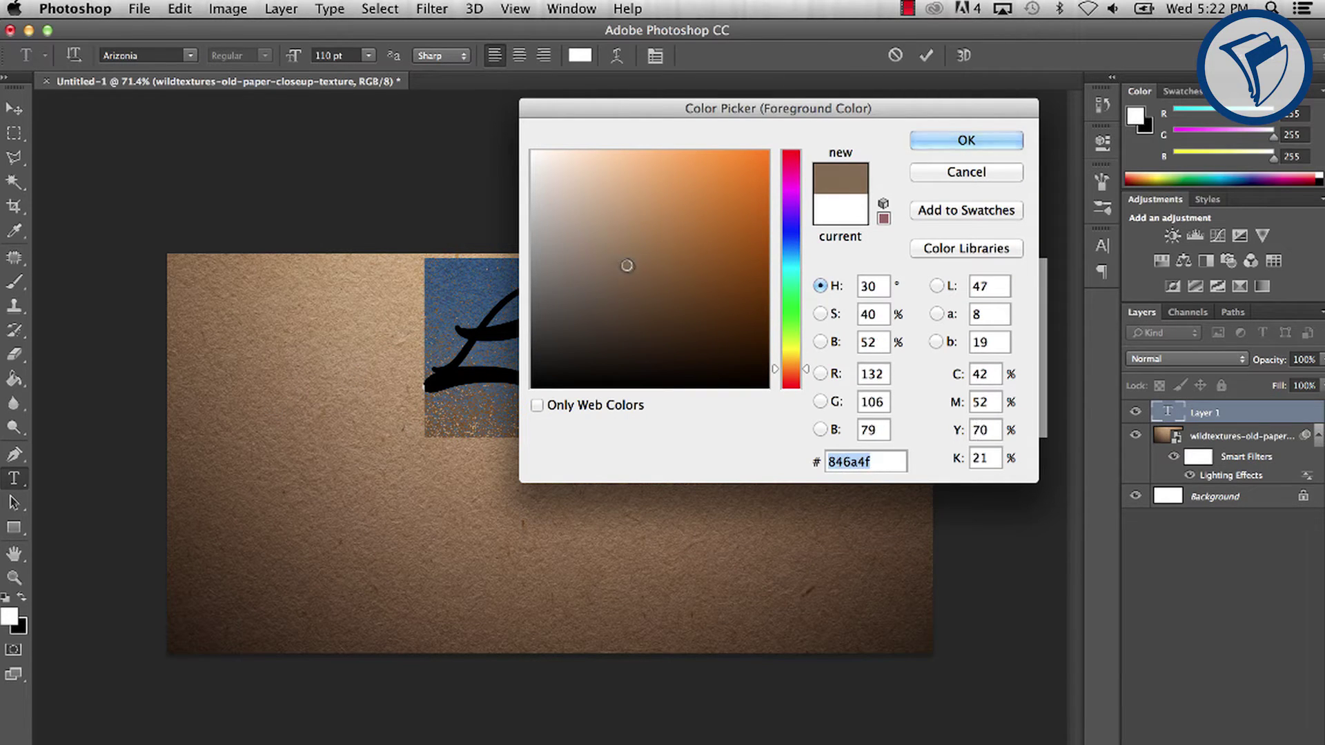
left_click(991, 146)
key("super+Return")
Step: Scale the Letterpress text down to about 65.68% and reposition it
key("super+t")
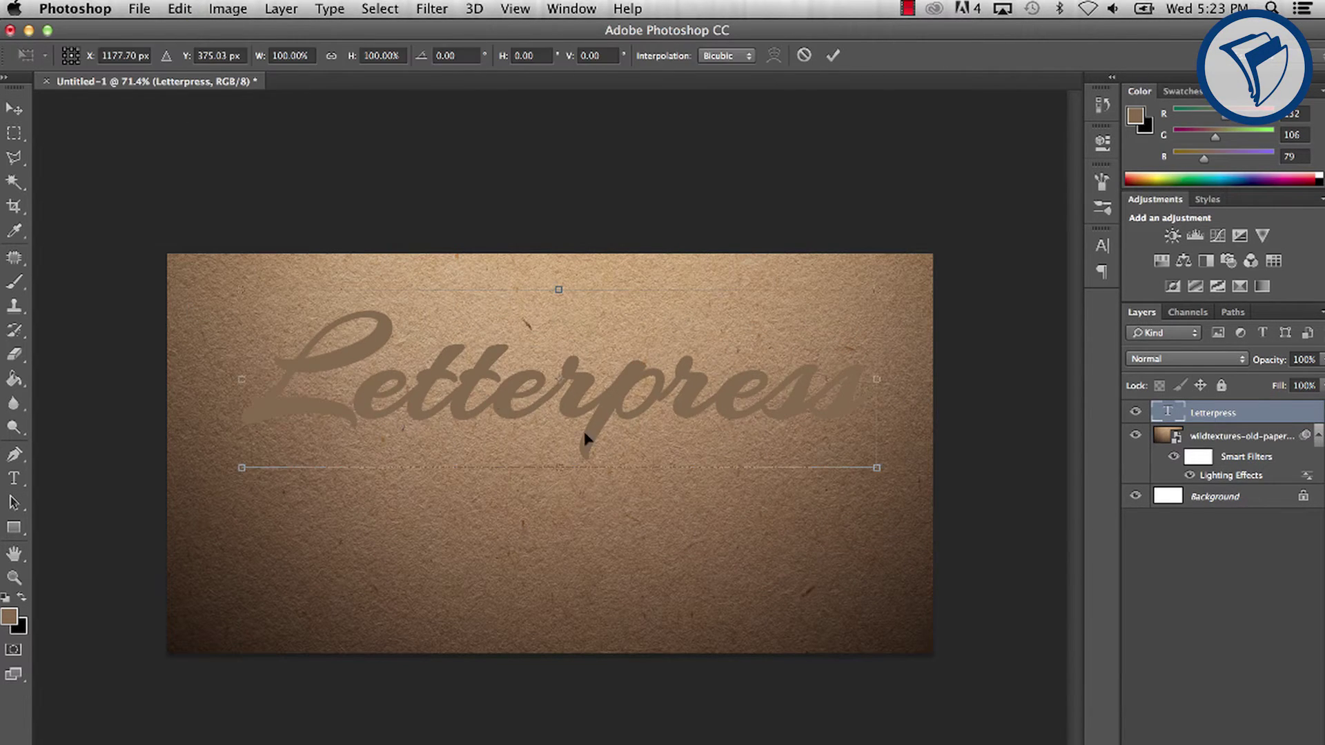
left_click_drag(592, 434, 673, 409)
left_click_drag(558, 364, 644, 379)
Step: Commit the transform and set the Letterpress layer's blend mode to Multiply
key("Return")
scroll(570, 396, "up", 3)
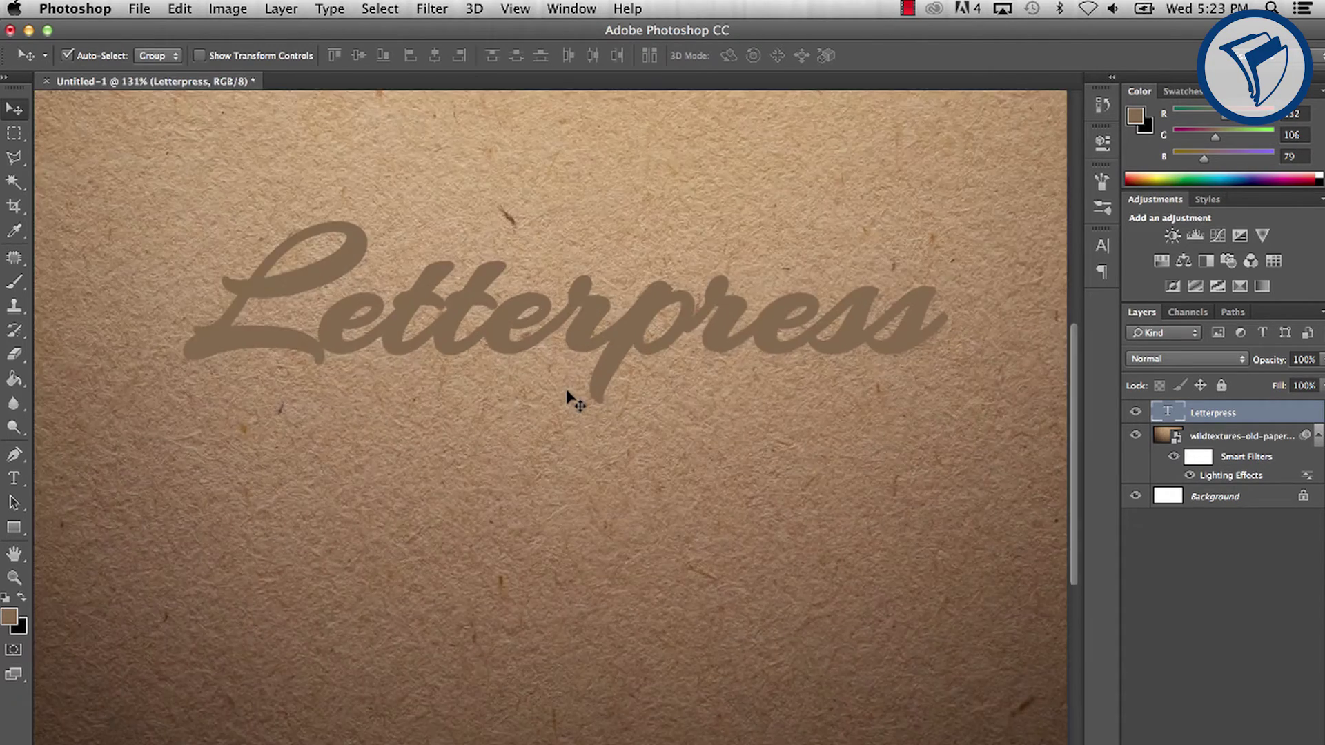
scroll(568, 393, "up", 3)
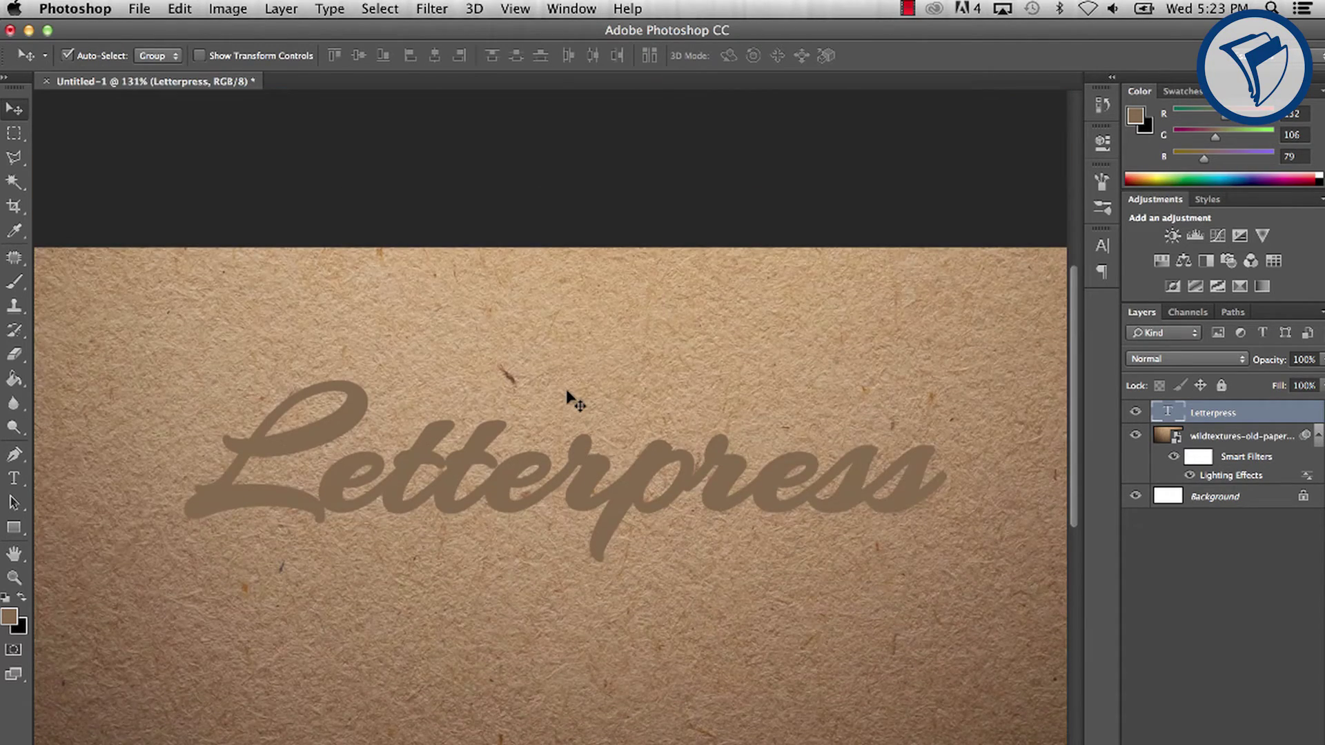
left_click(1138, 360)
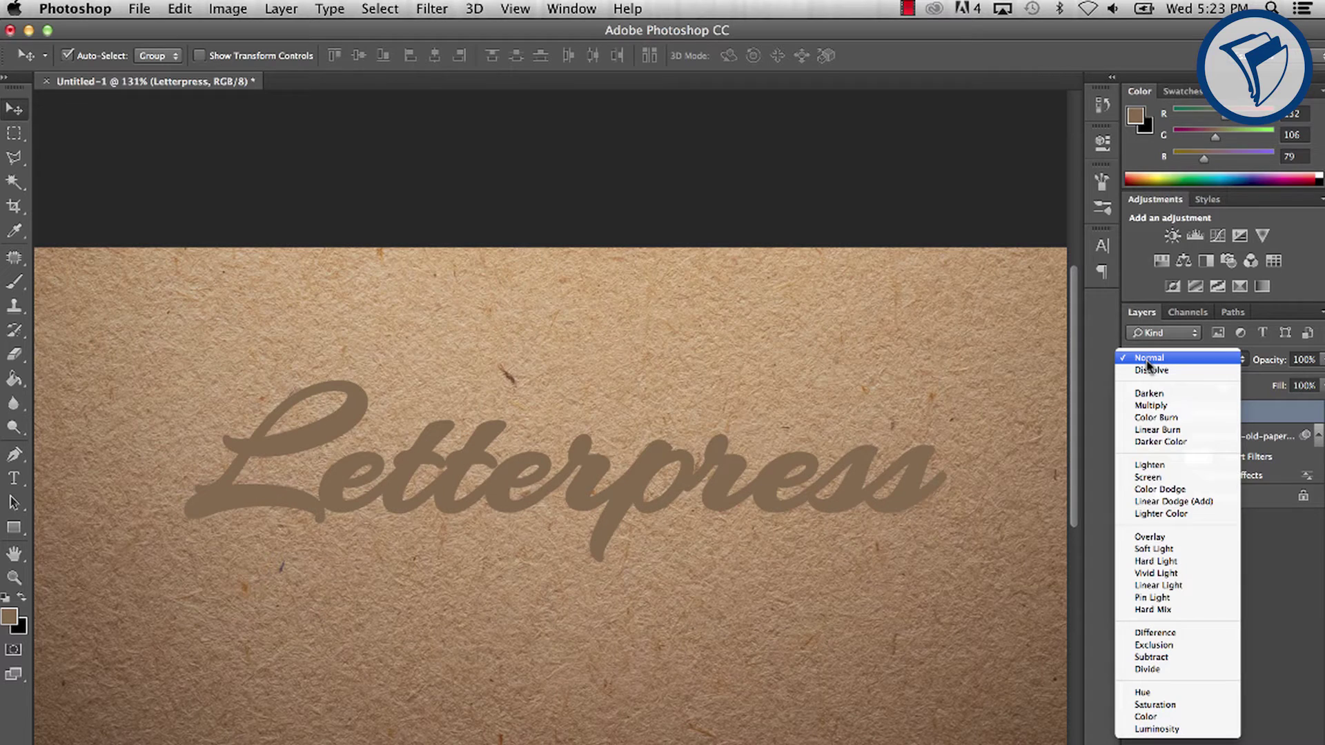
left_click(1150, 406)
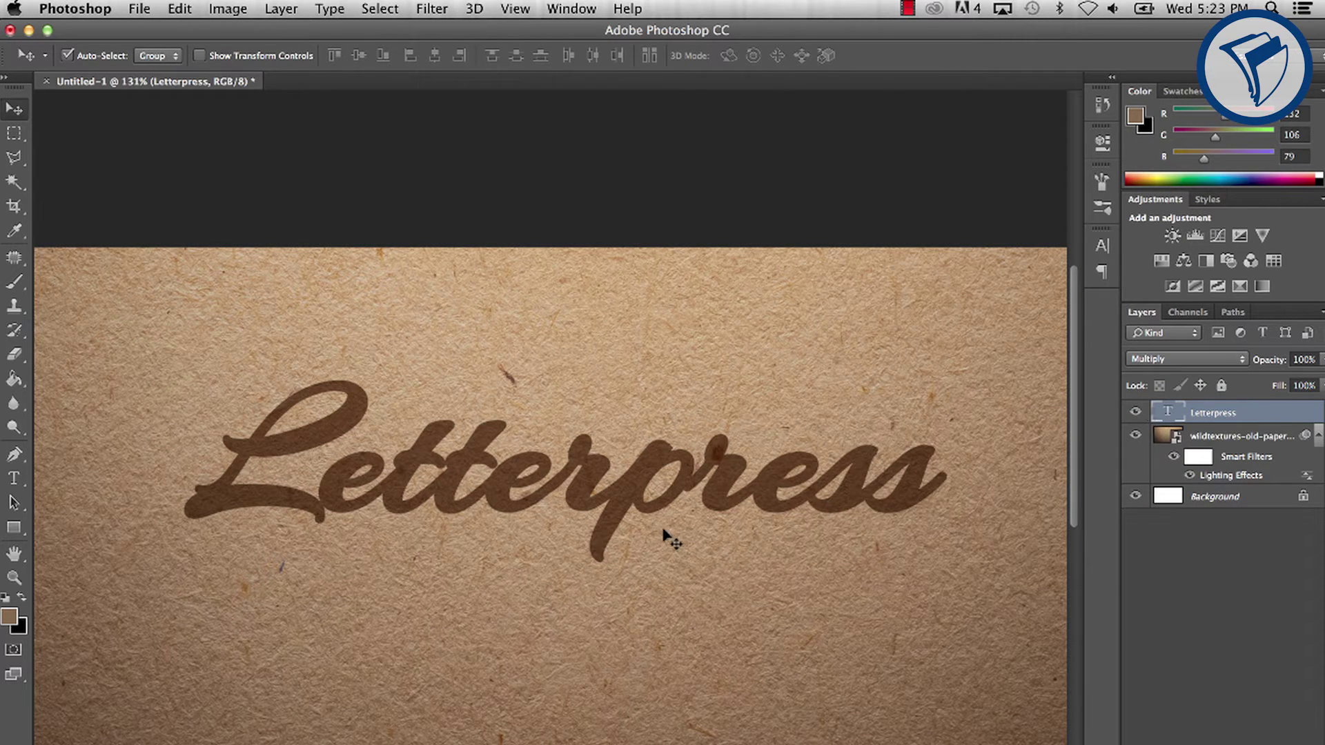
scroll(655, 482, "up", 5)
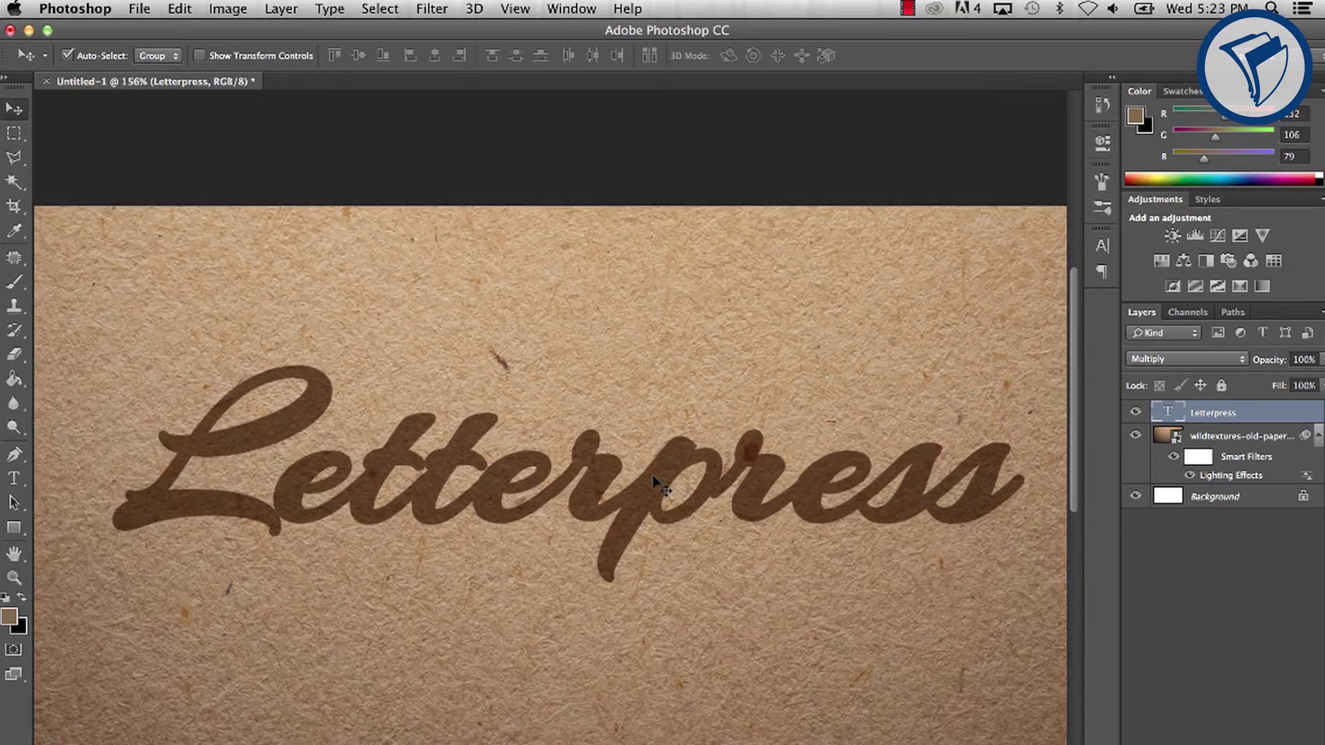
scroll(661, 482, "right", 3)
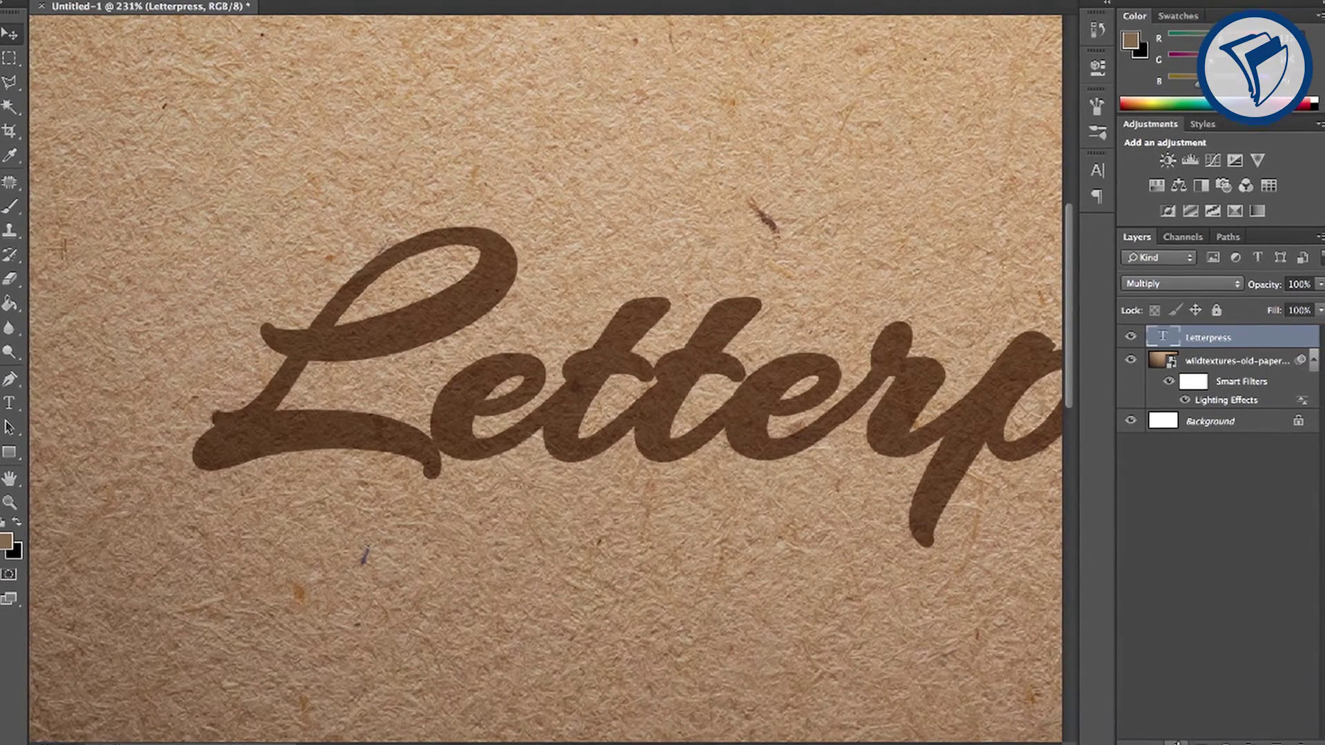
Step: Add Bevel & Emboss: Outer Bevel, Direction Down, 90° angle, 16° altitude, Overlay highlights
left_click(1176, 738)
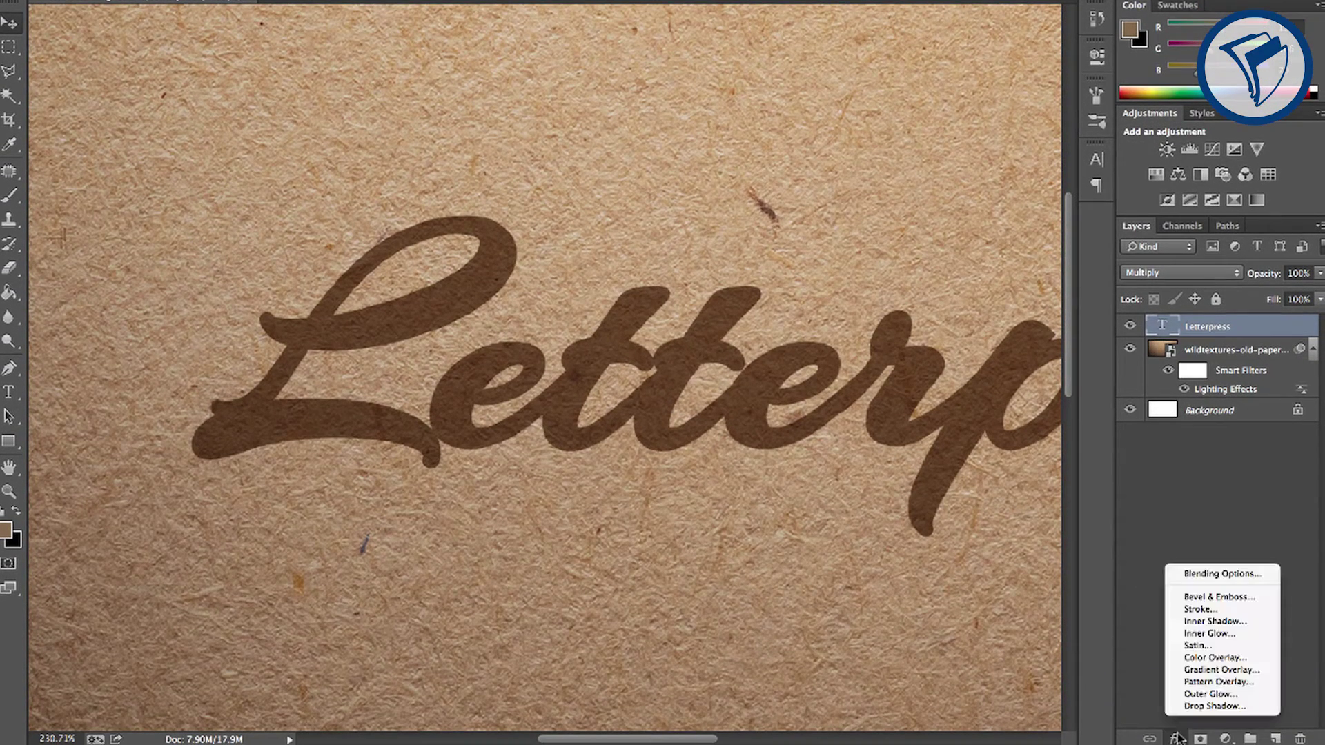
left_click(1182, 598)
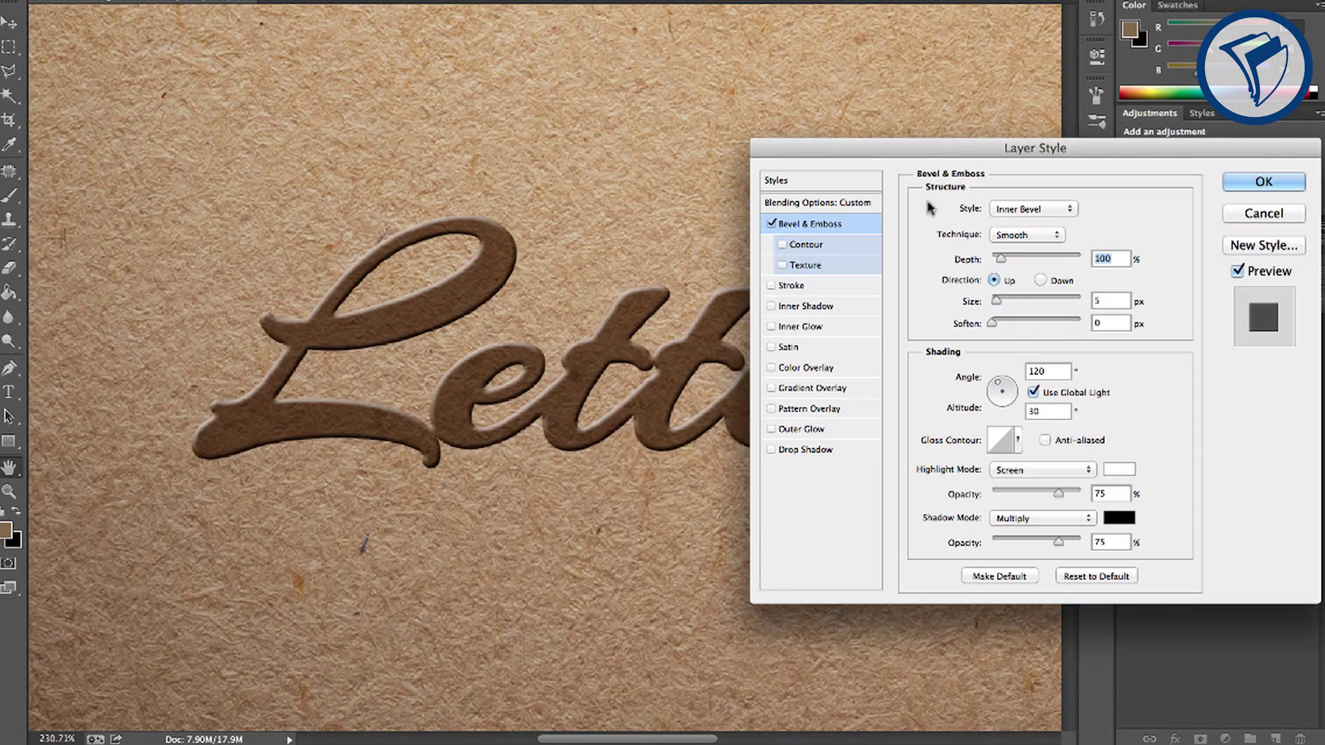
left_click_drag(905, 146, 881, 123)
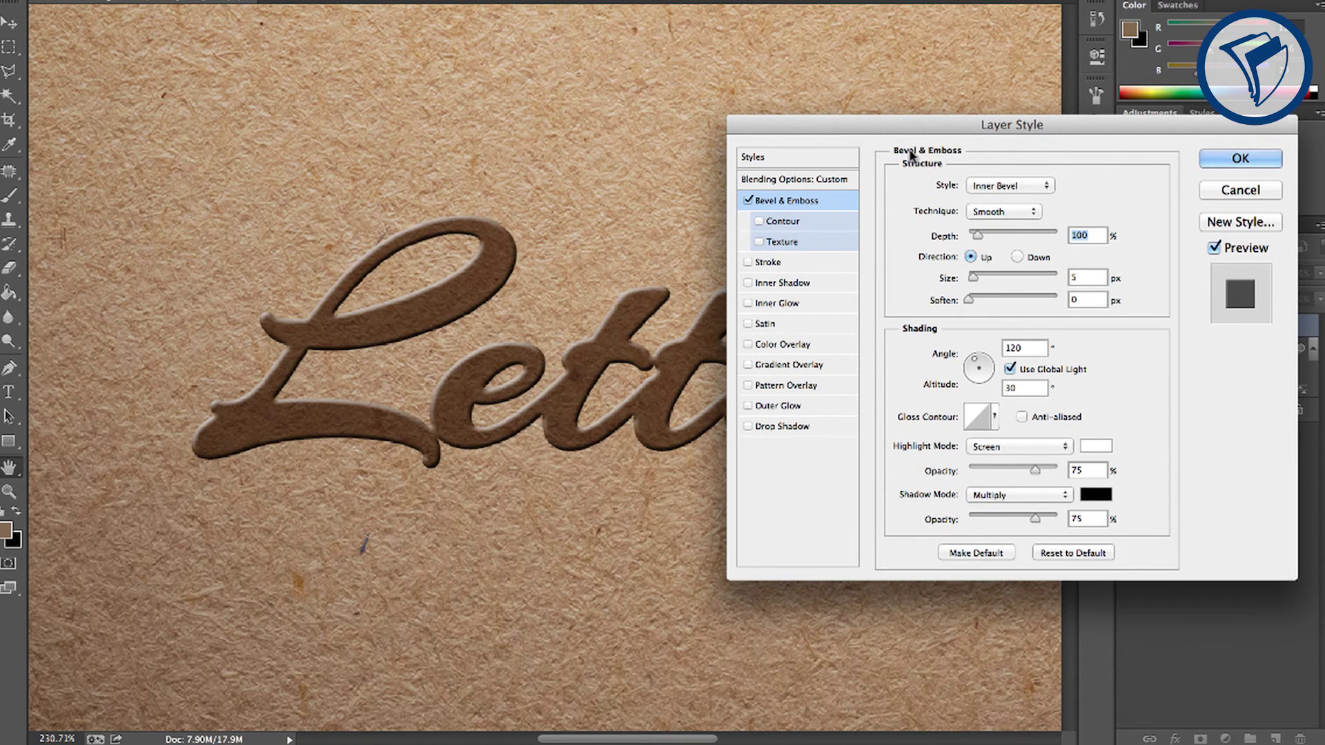
left_click(975, 188)
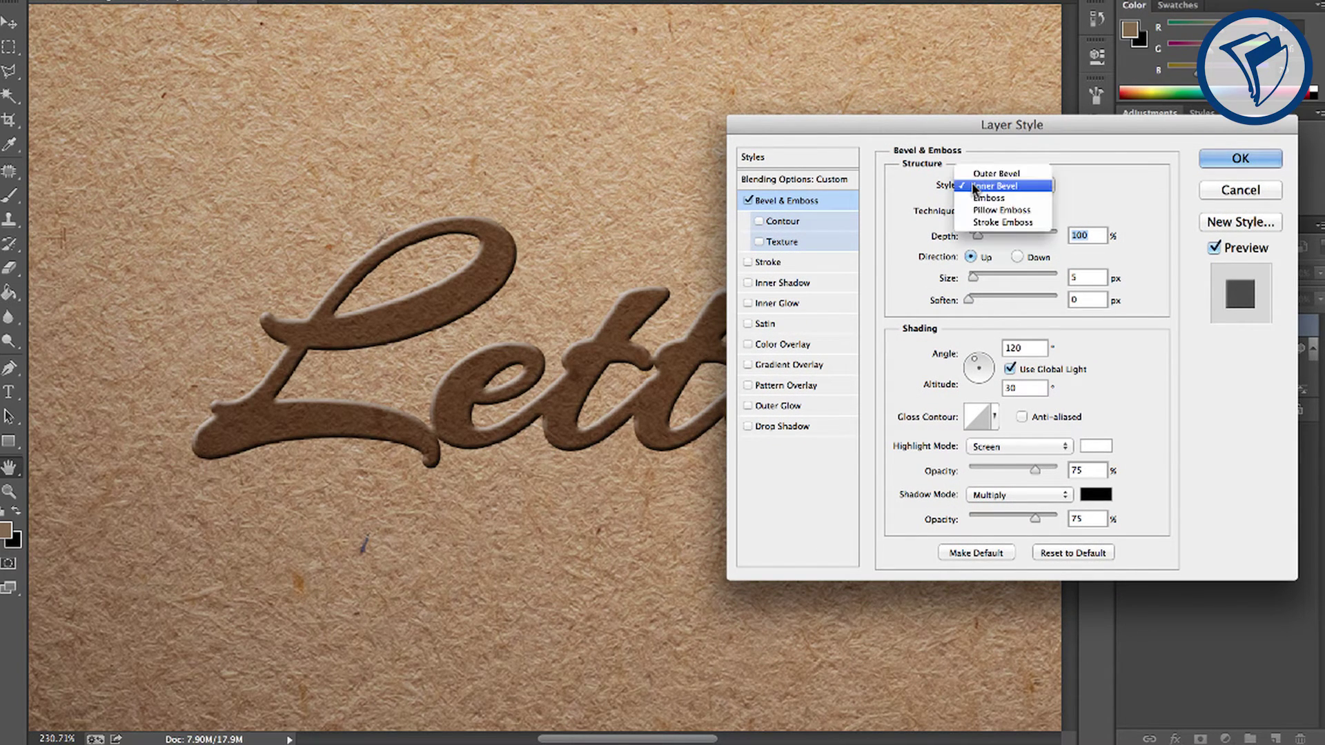
left_click(976, 174)
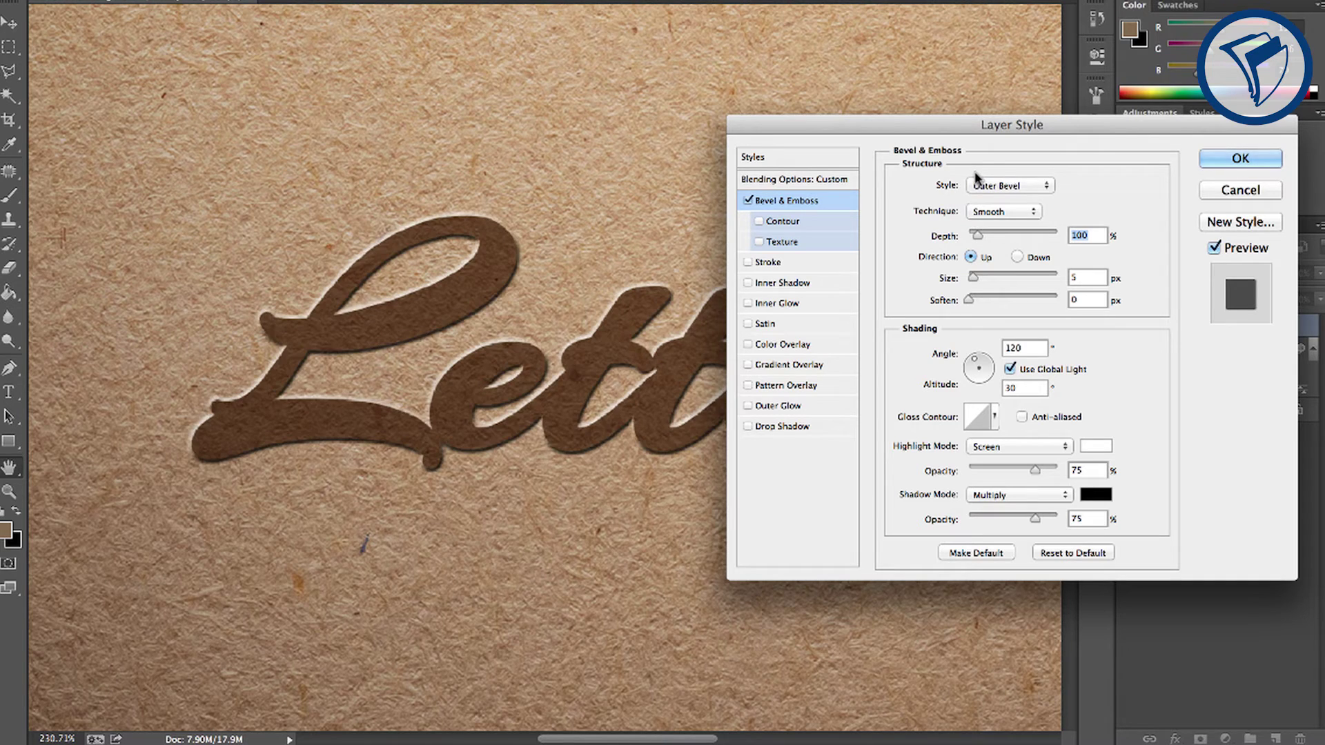
left_click(1018, 258)
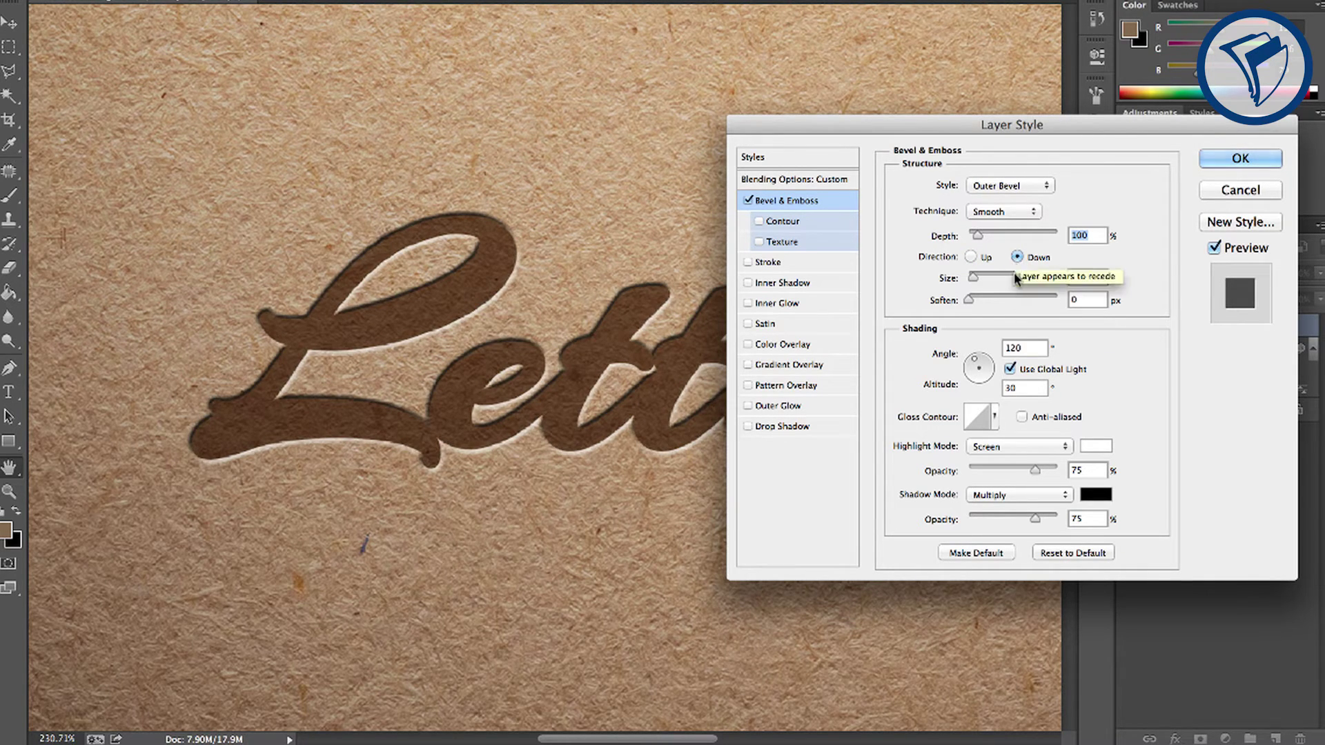
left_click(982, 362)
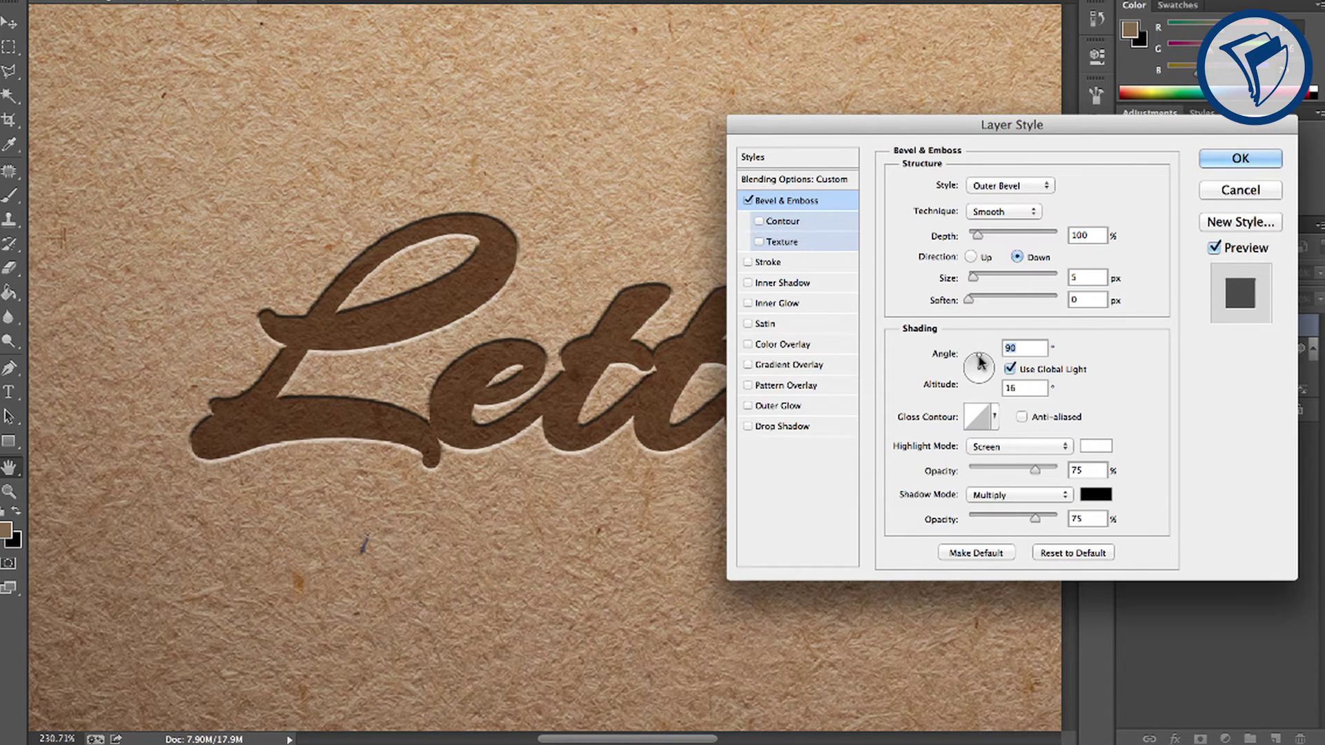
left_click(994, 459)
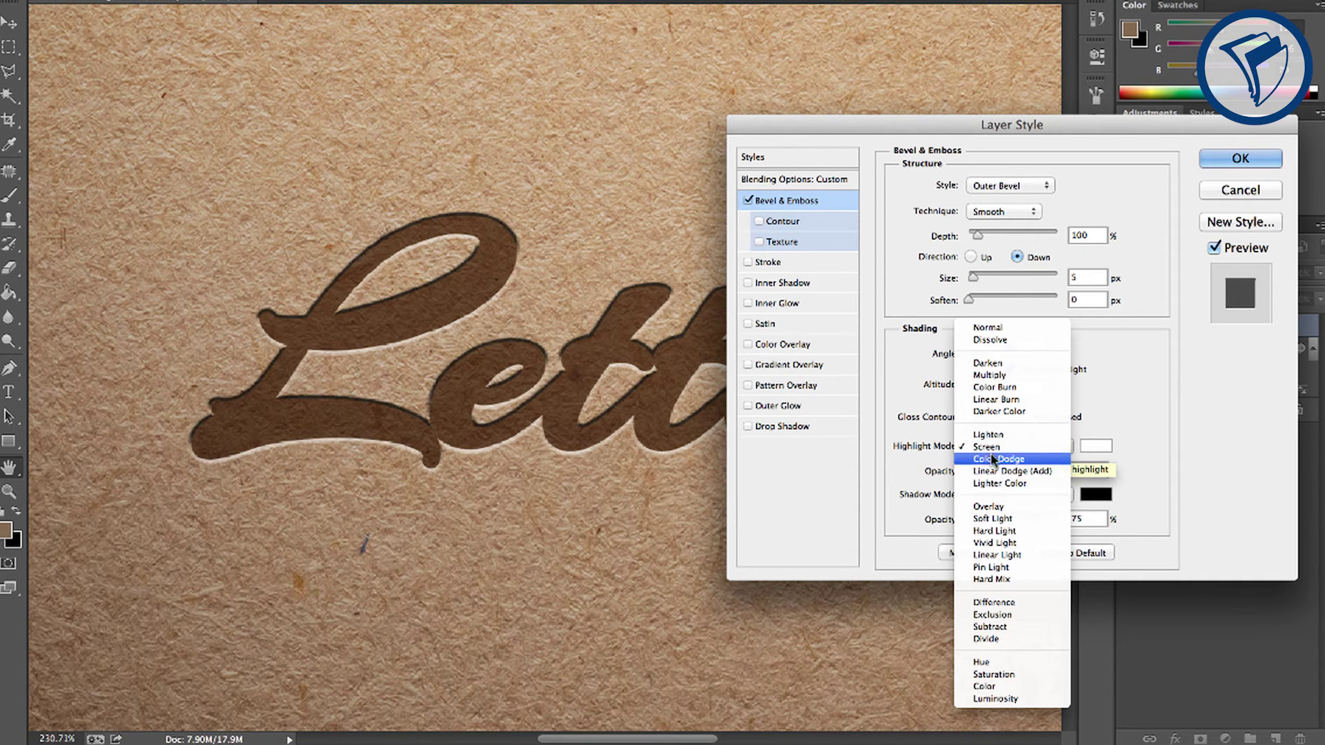
left_click(1001, 510)
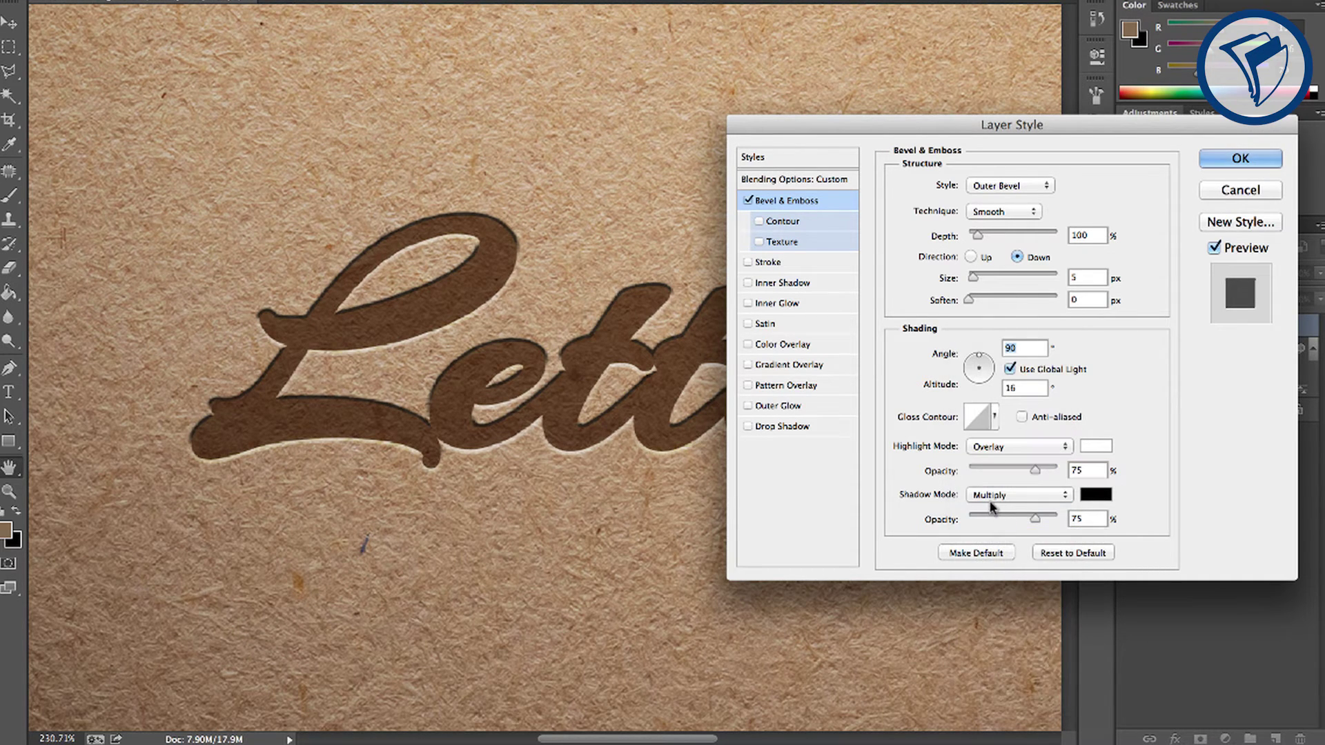
Step: Enable Inner Shadow with 2 px distance, 8 px size and 56% opacity, then confirm
left_click(780, 284)
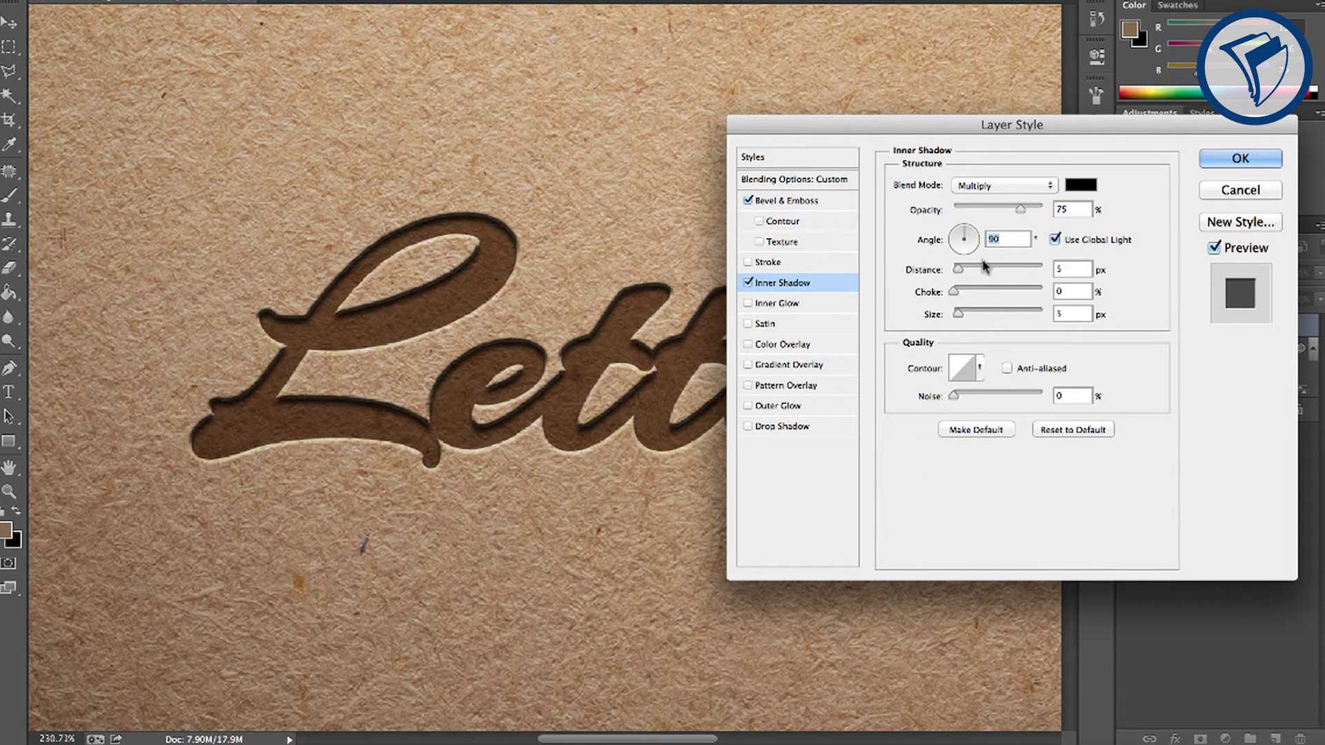
left_click_drag(958, 314, 955, 273)
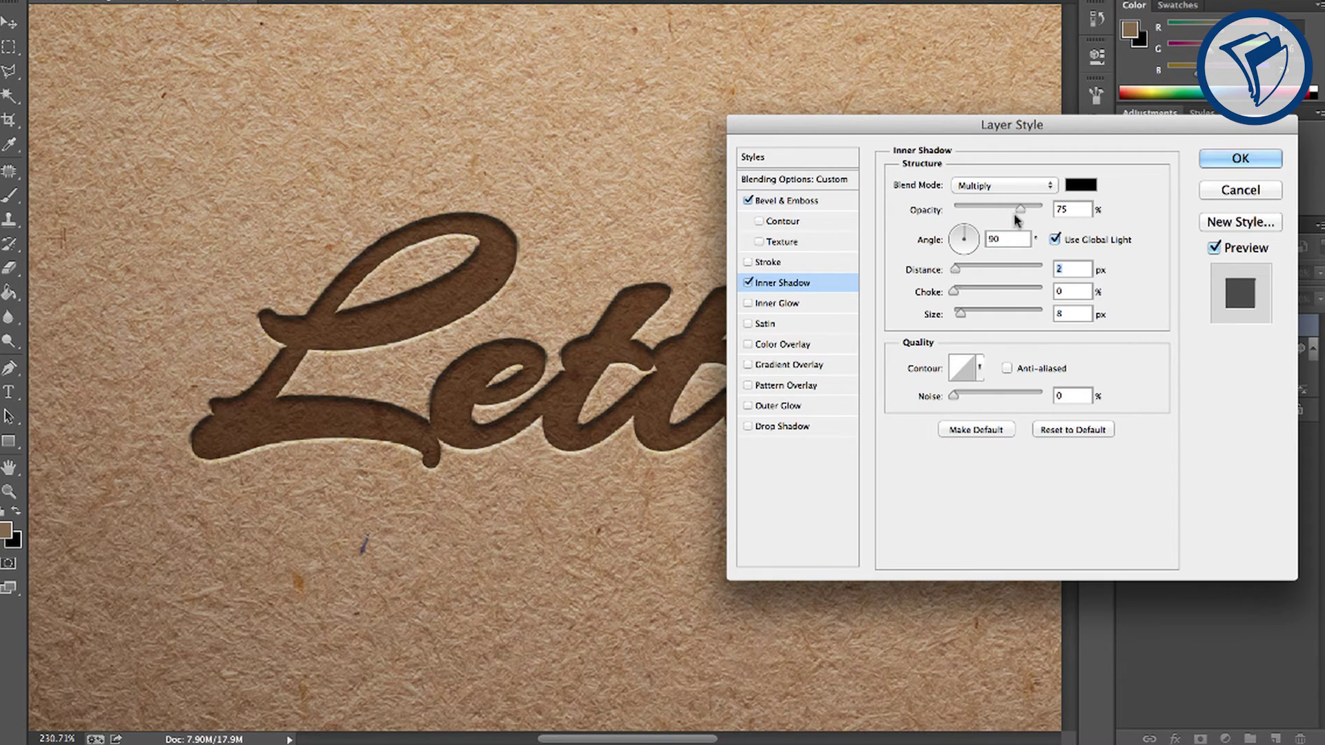
left_click_drag(1016, 216, 1003, 213)
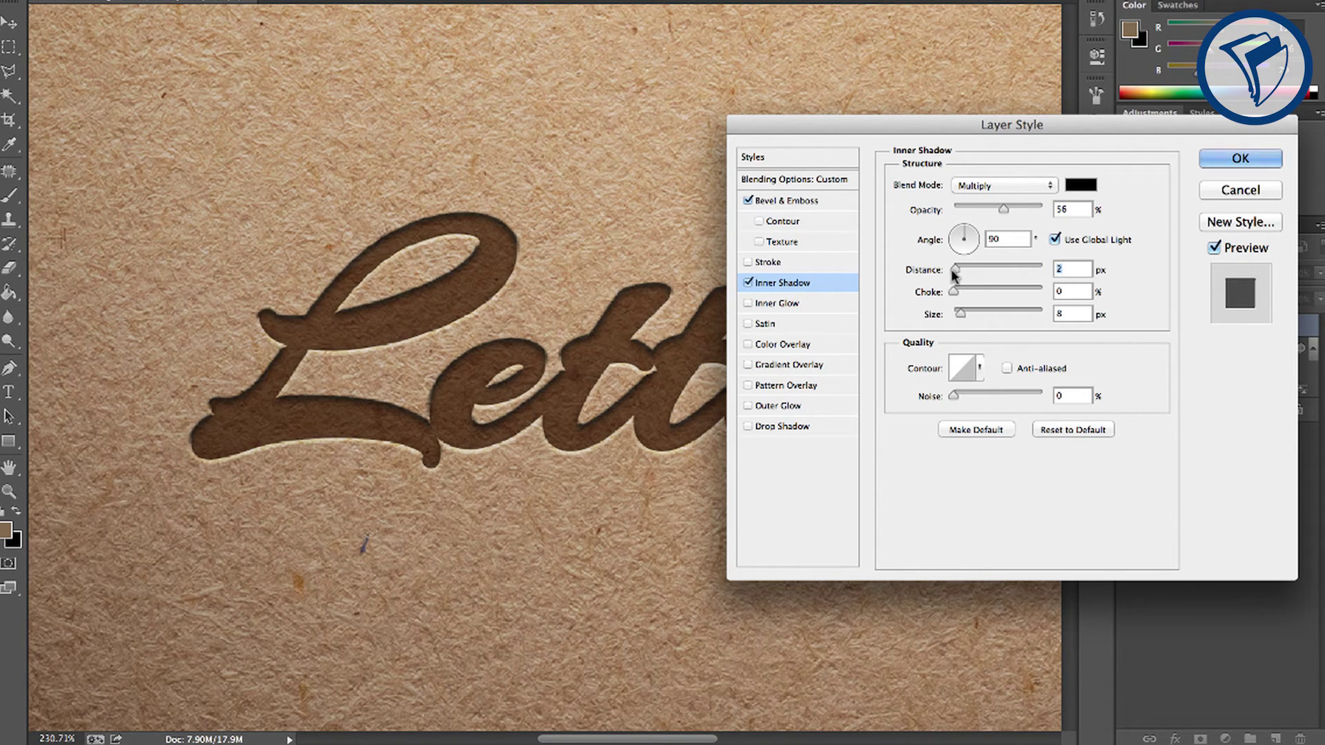
left_click(1216, 160)
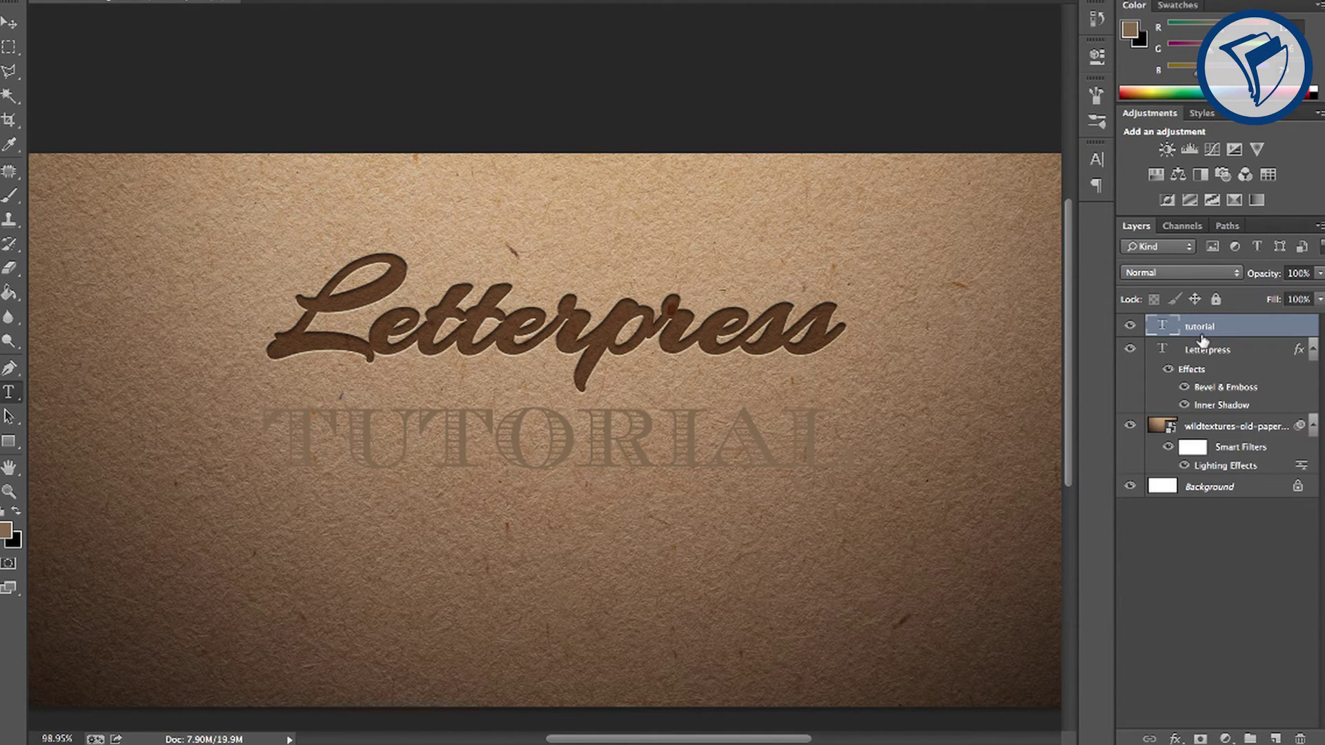
Step: Copy the layer style from the Letterpress layer
left_click(1204, 352)
right_click(1204, 354)
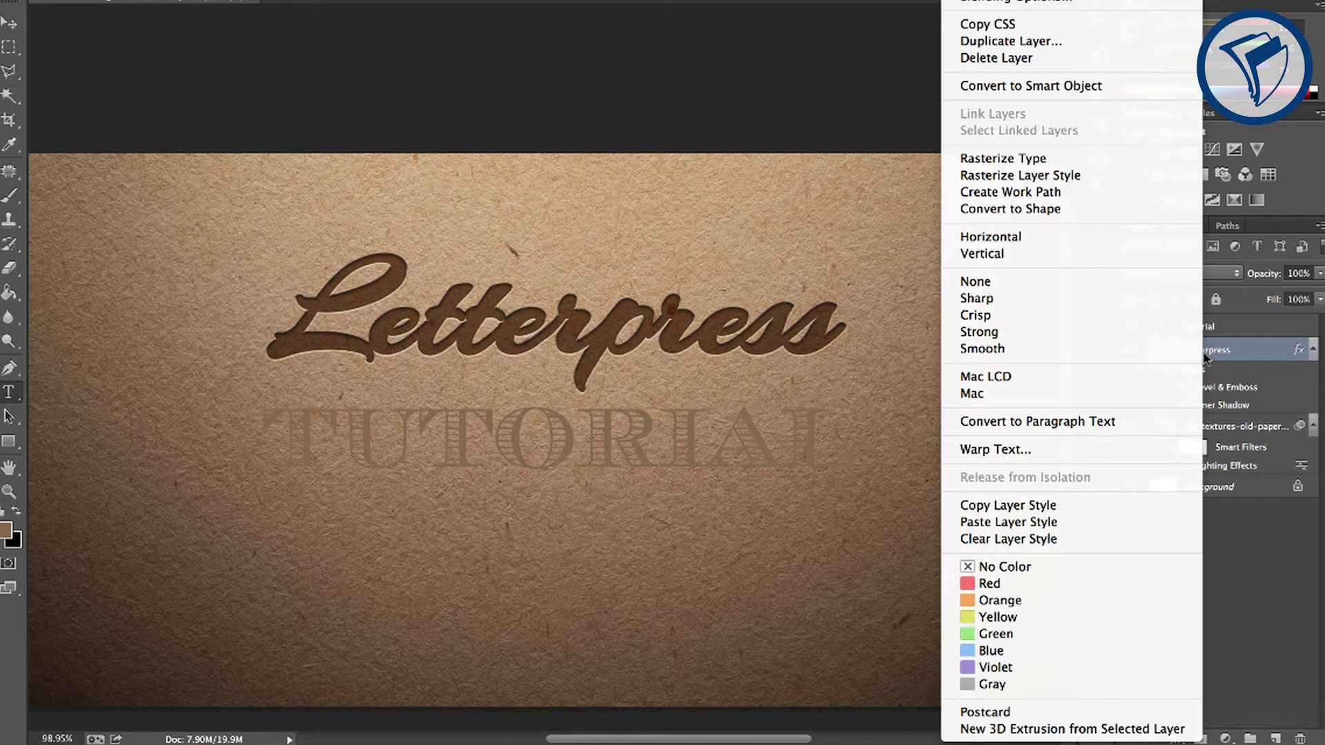
left_click(1088, 508)
Step: Paste the copied layer style onto the TUTORIAL layer
left_click(1198, 333)
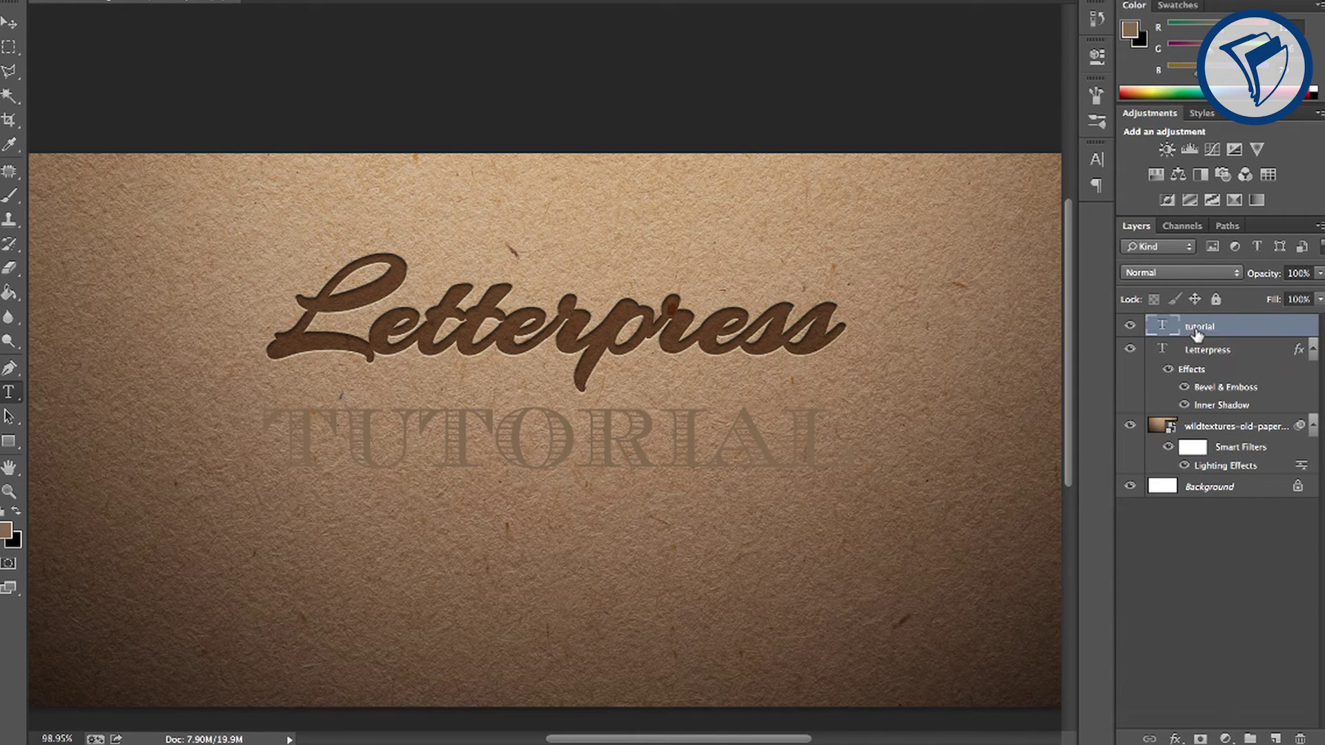
right_click(1198, 333)
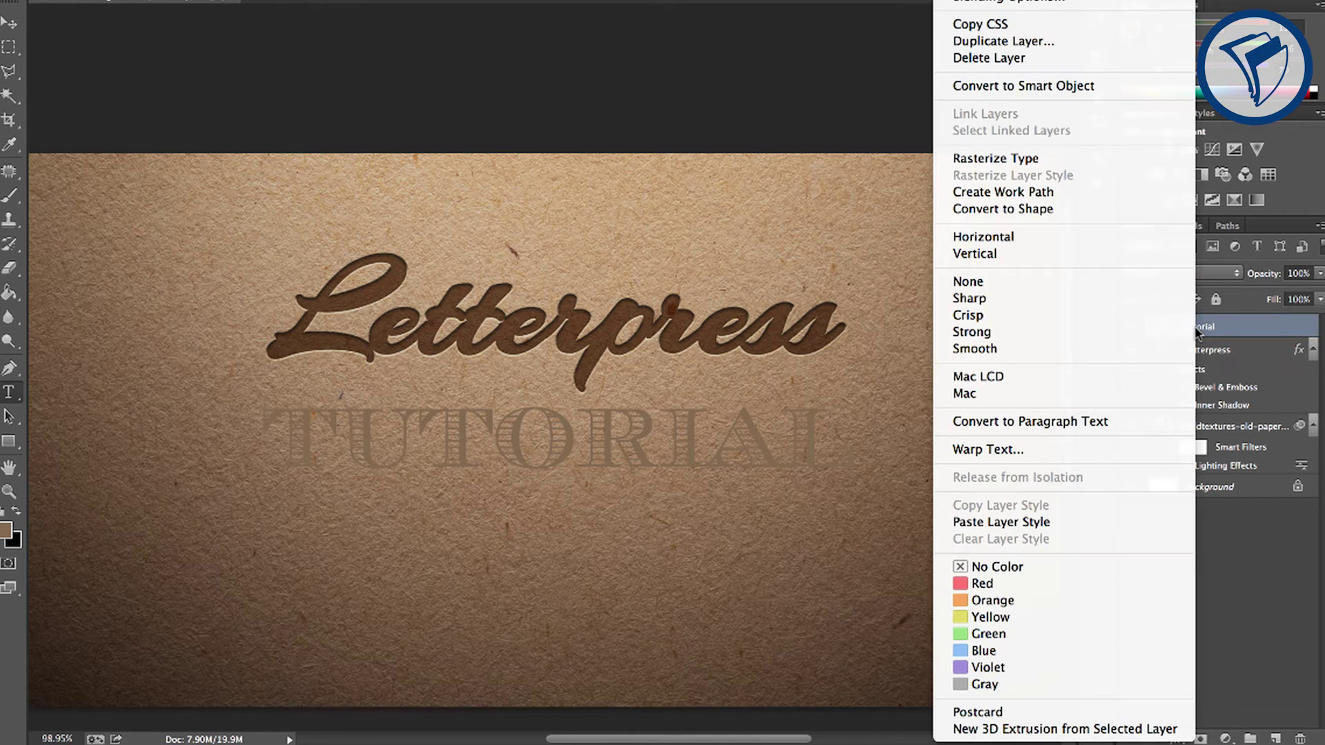
left_click(1099, 521)
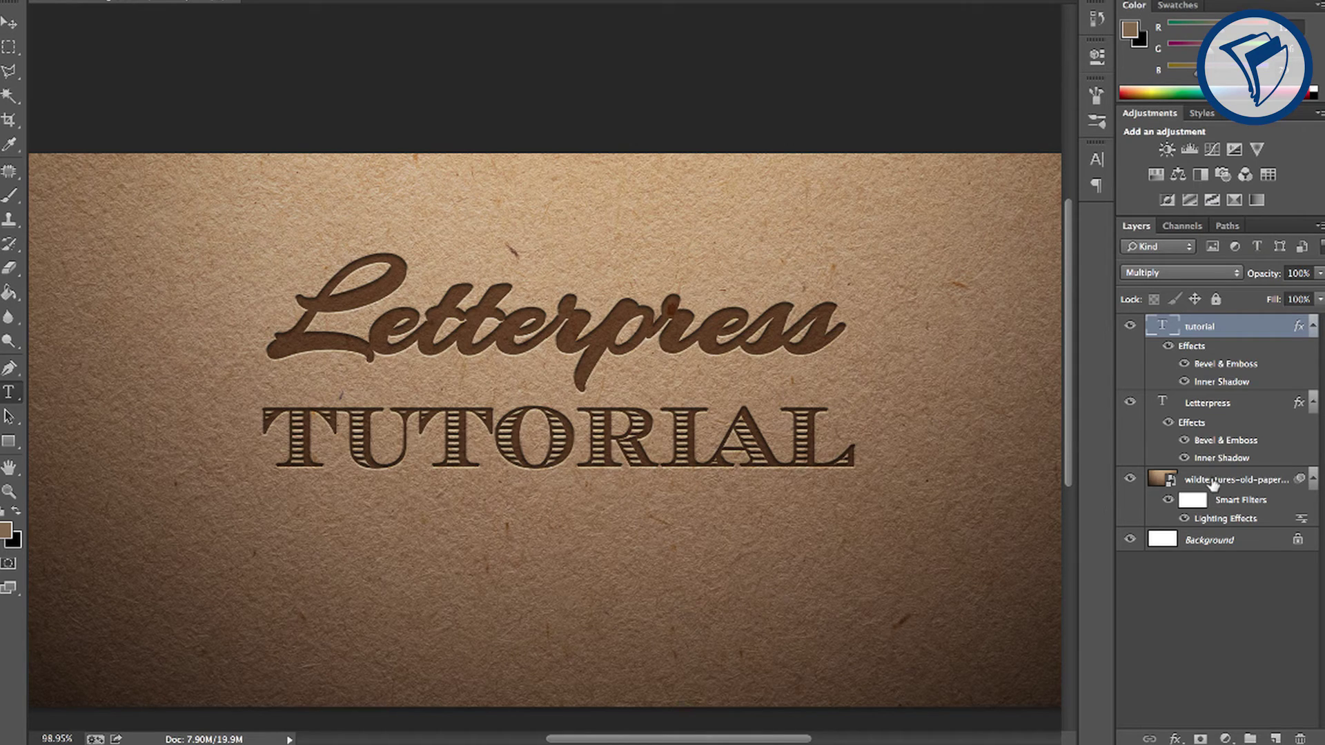
Step: Duplicate the paper layer, move the copy above both text layers, and set it to Soft Light
left_click(1213, 481)
key("ctrl+j")
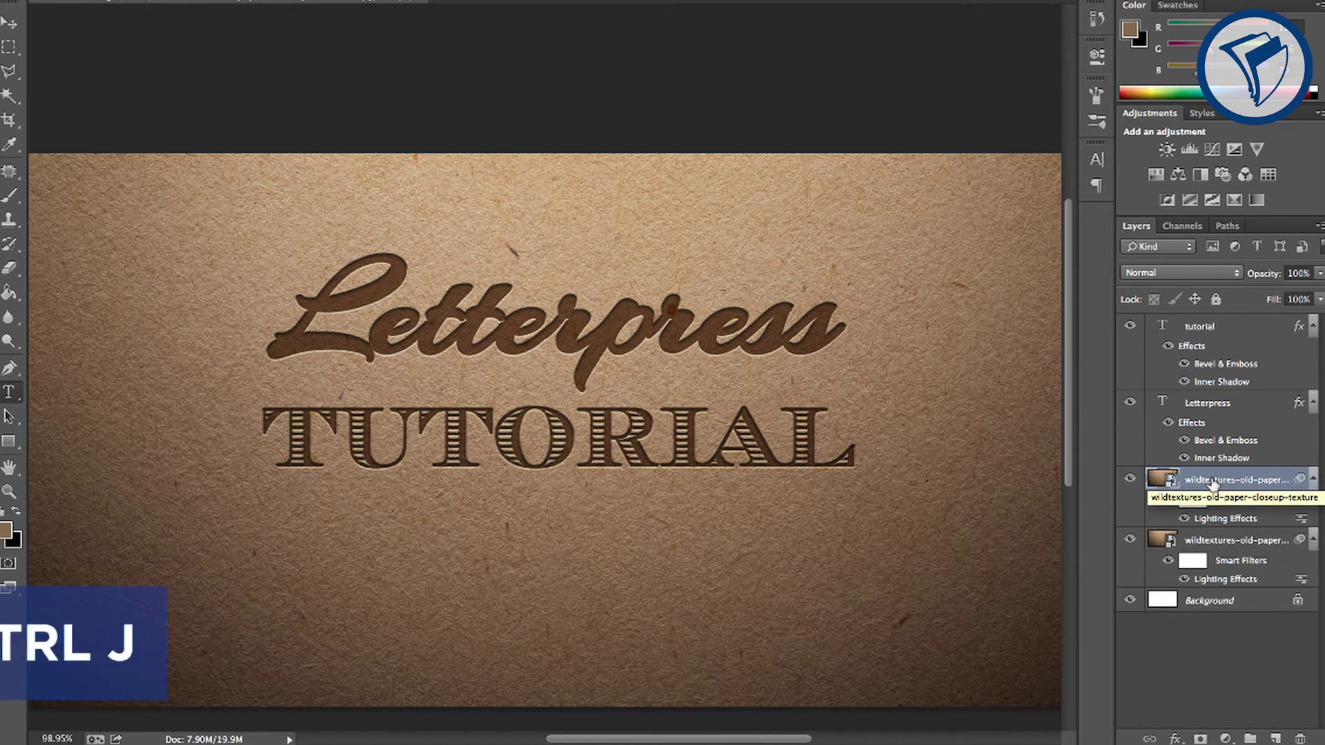
left_click_drag(1213, 481, 1208, 322)
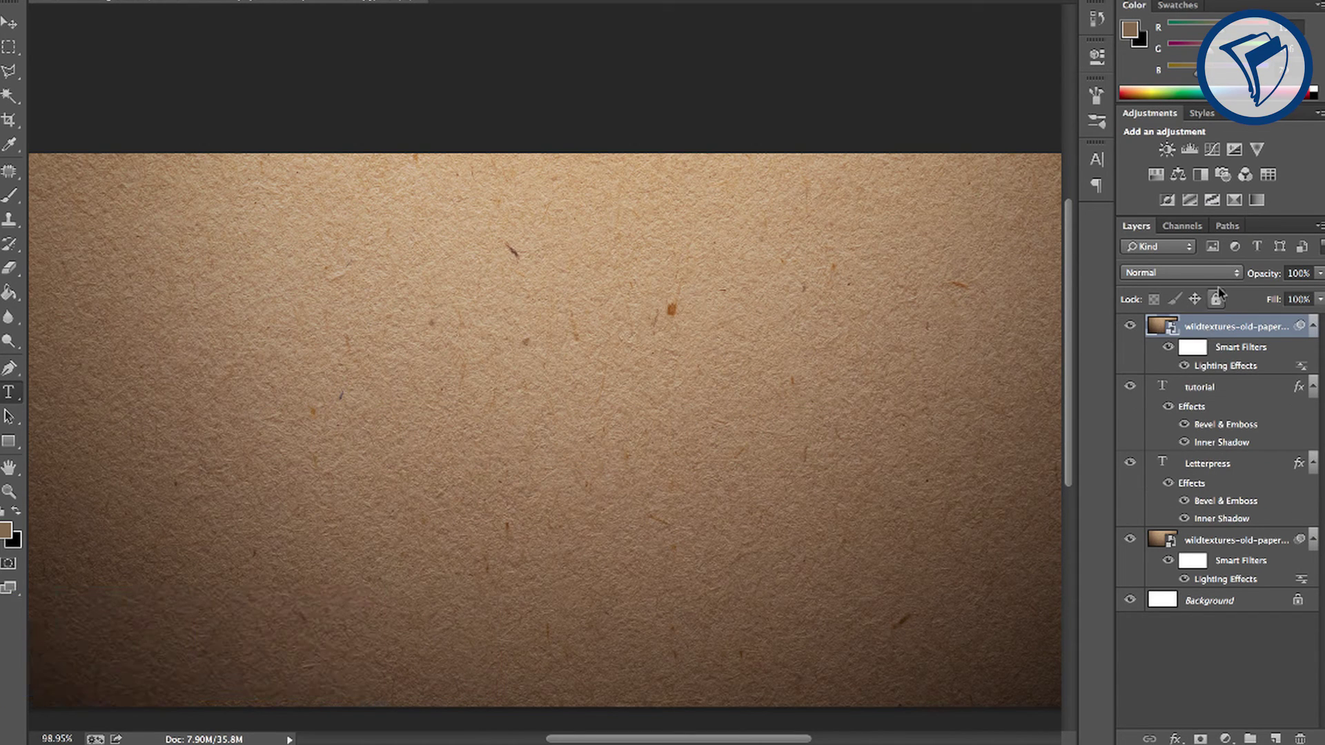
left_click(1209, 275)
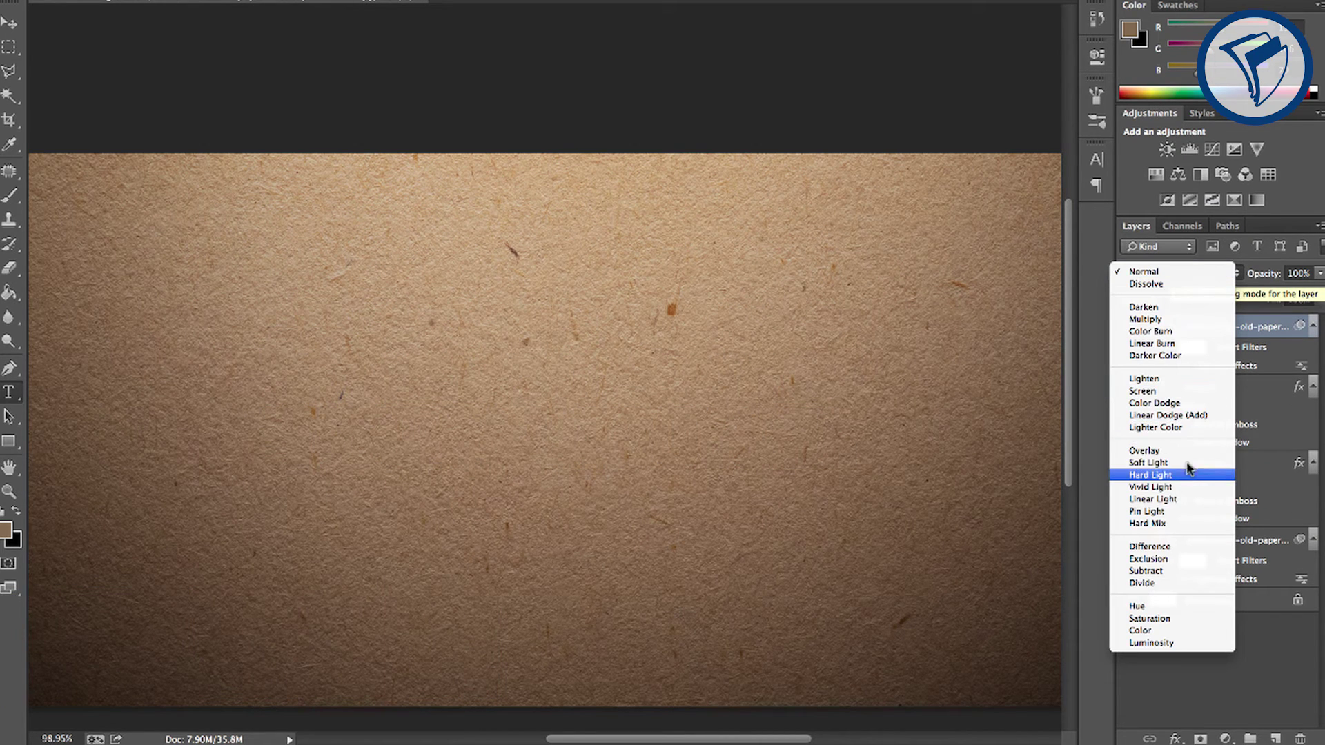
left_click(1166, 464)
key("ctrl+plus")
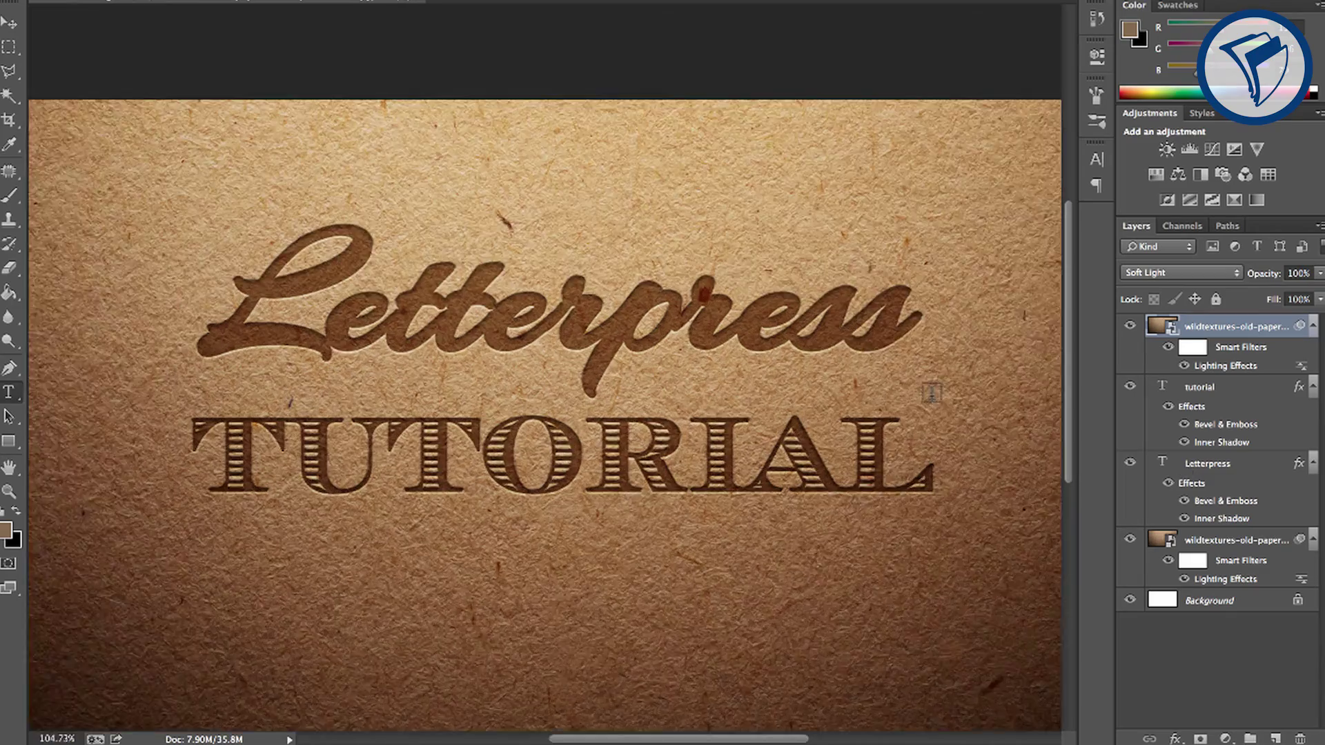